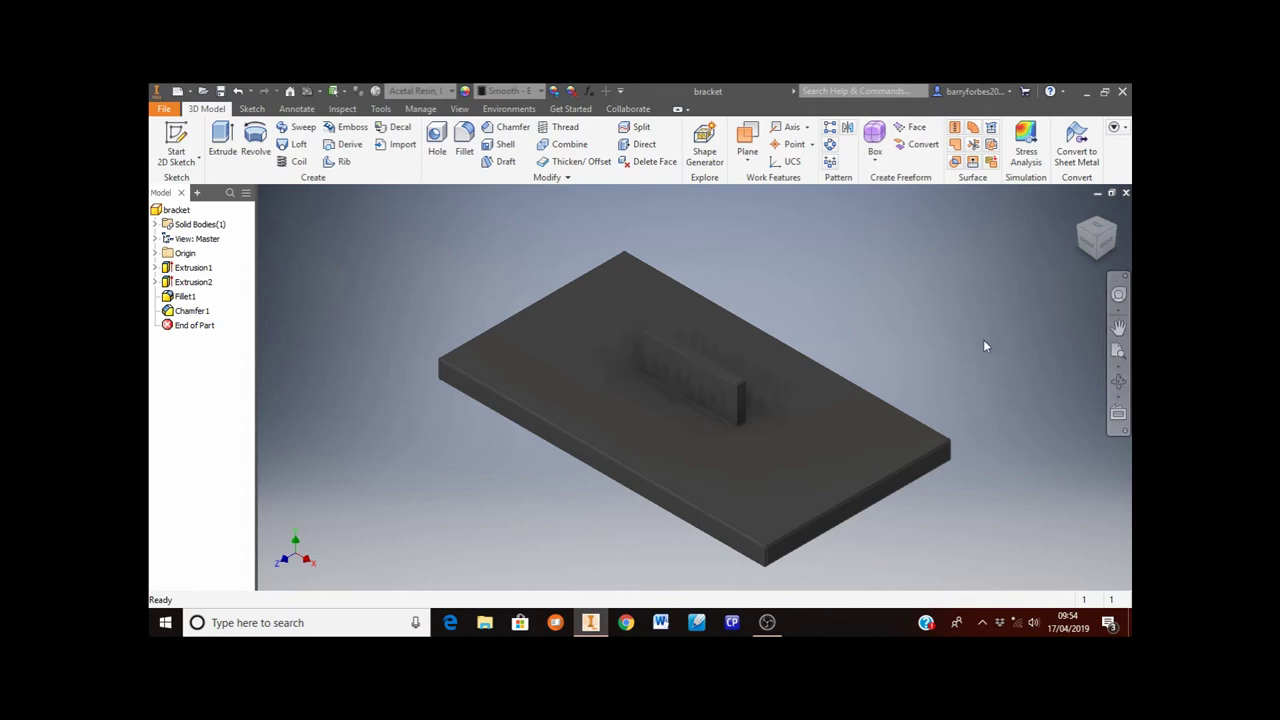
Orbit the finished bracket model to view it from another side
{"action": "mouse_move", "coordinate": [983, 346]}
{"action": "middle_mouse_down", "text": "shift"}
{"action": "mouse_move", "coordinate": [982, 285]}
{"action": "mouse_move", "coordinate": [979, 336]}
{"action": "middle_mouse_up", "text": "shift"}
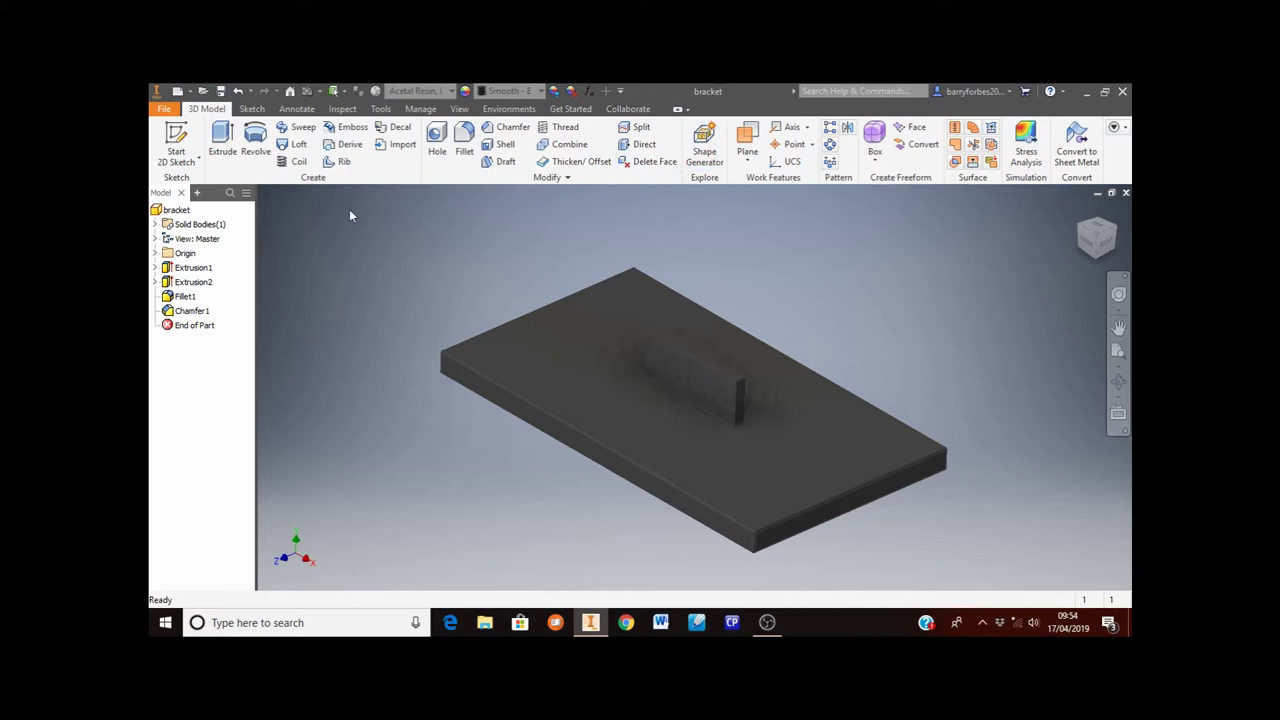
Create a new part from the Metric Standard (mm).ipt template
{"action": "left_click", "coordinate": [177, 91]}
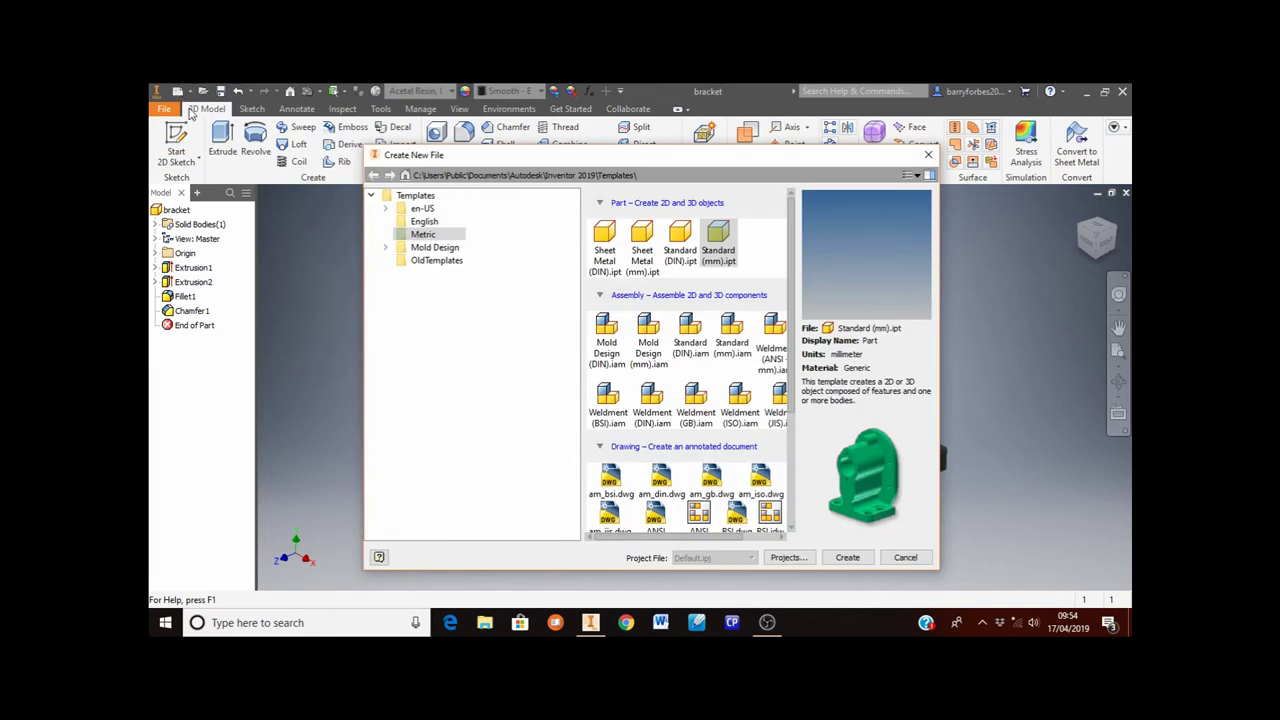
{"action": "left_click", "coordinate": [433, 235]}
{"action": "left_click", "coordinate": [718, 245]}
{"action": "left_click", "coordinate": [846, 558]}
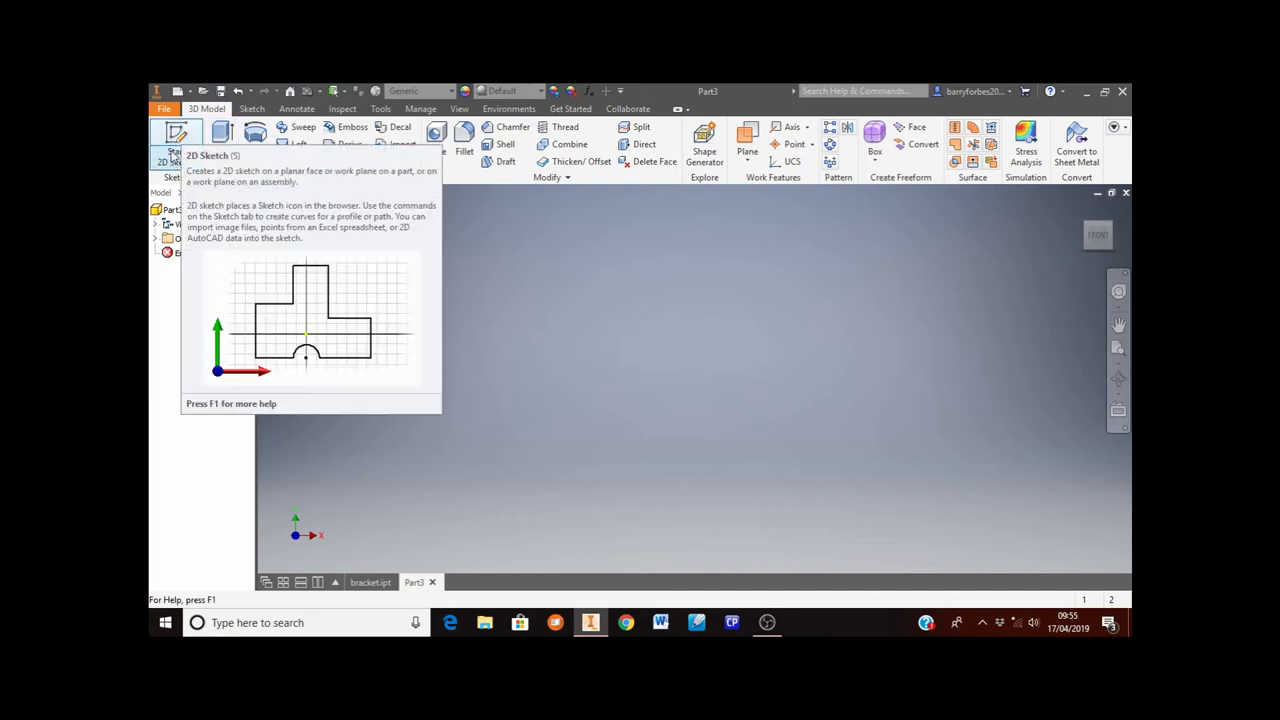
Start Sketch1 on the XZ origin plane and rotate the view 90°
{"action": "left_click", "coordinate": [182, 137]}
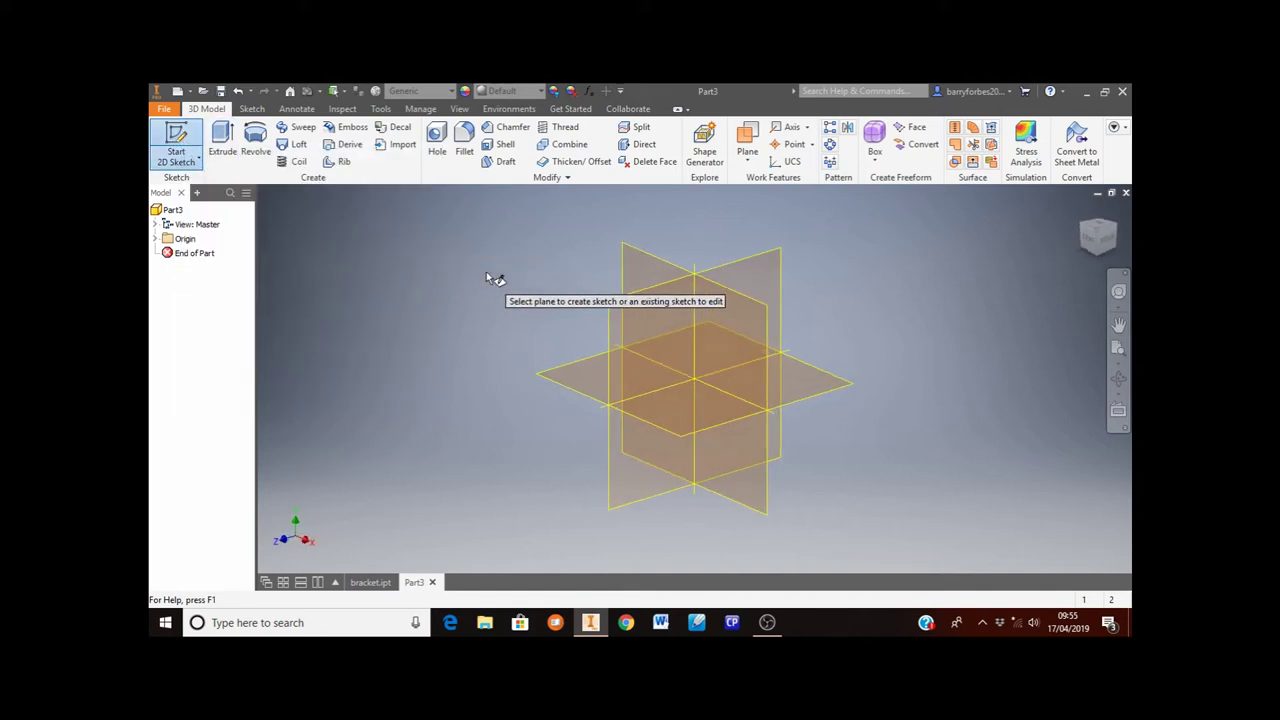
{"action": "left_click", "coordinate": [554, 377]}
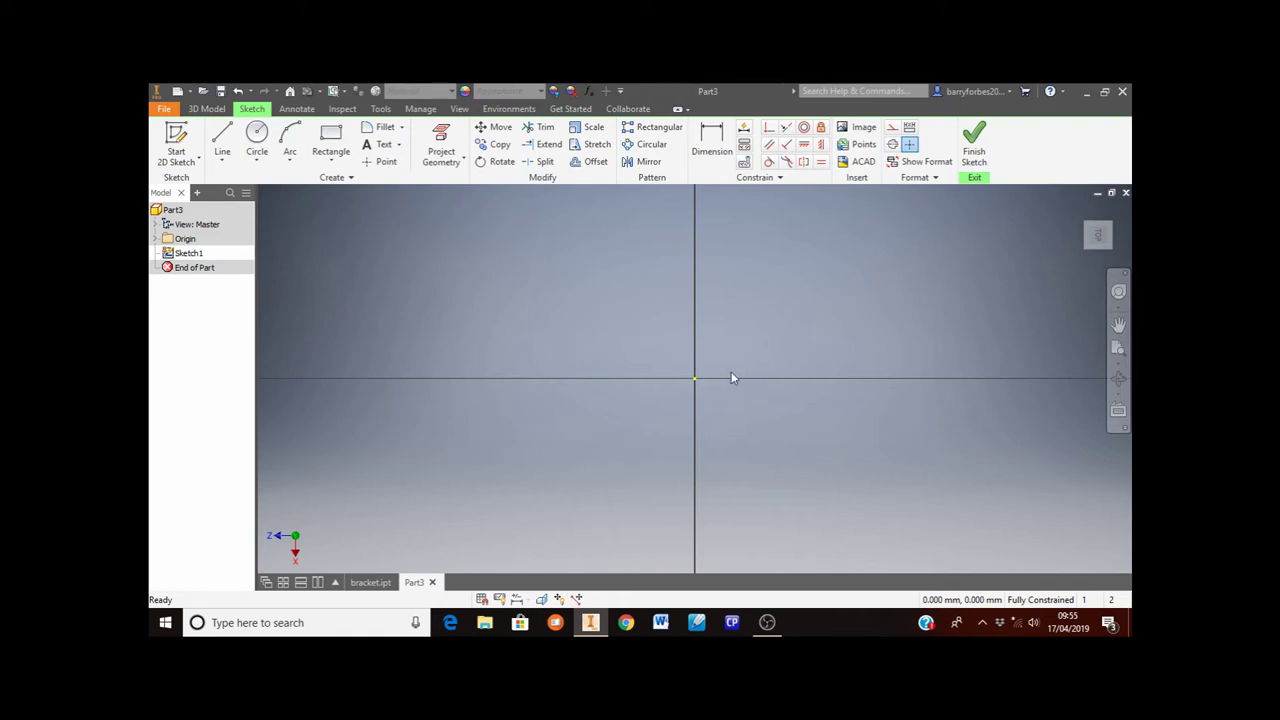
{"action": "mouse_move", "coordinate": [1098, 238]}
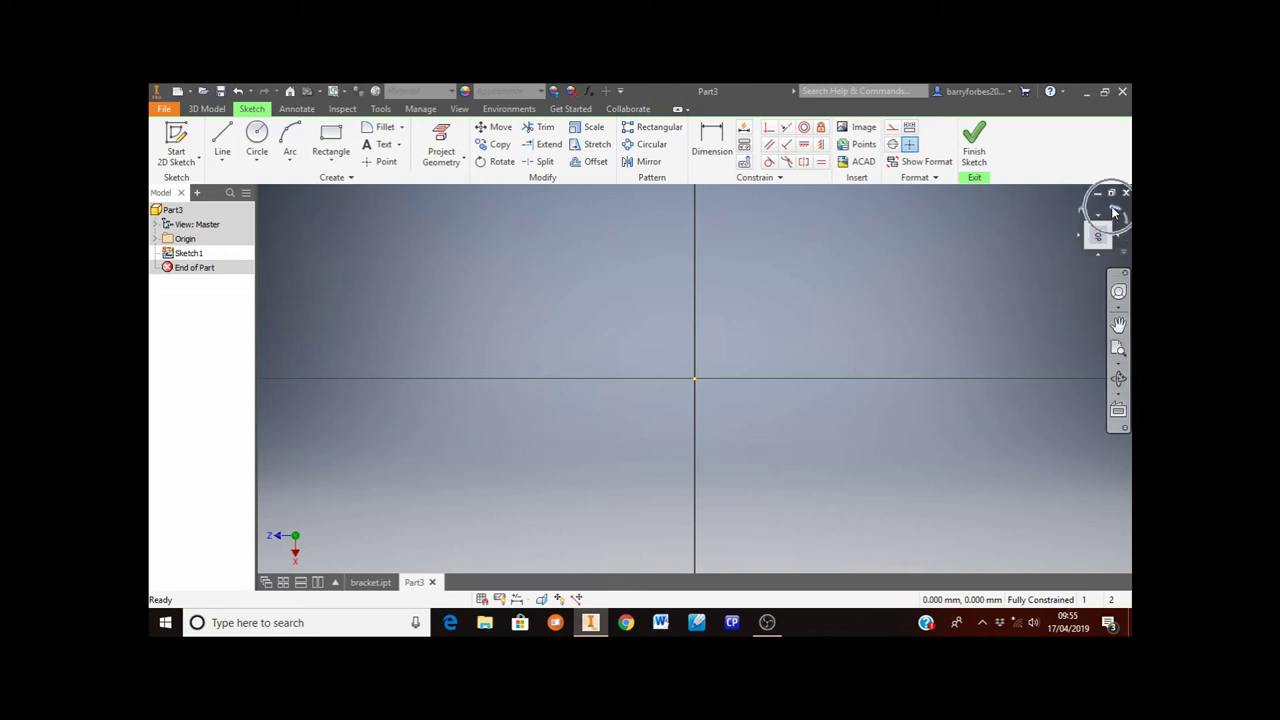
{"action": "left_click", "coordinate": [1114, 211]}
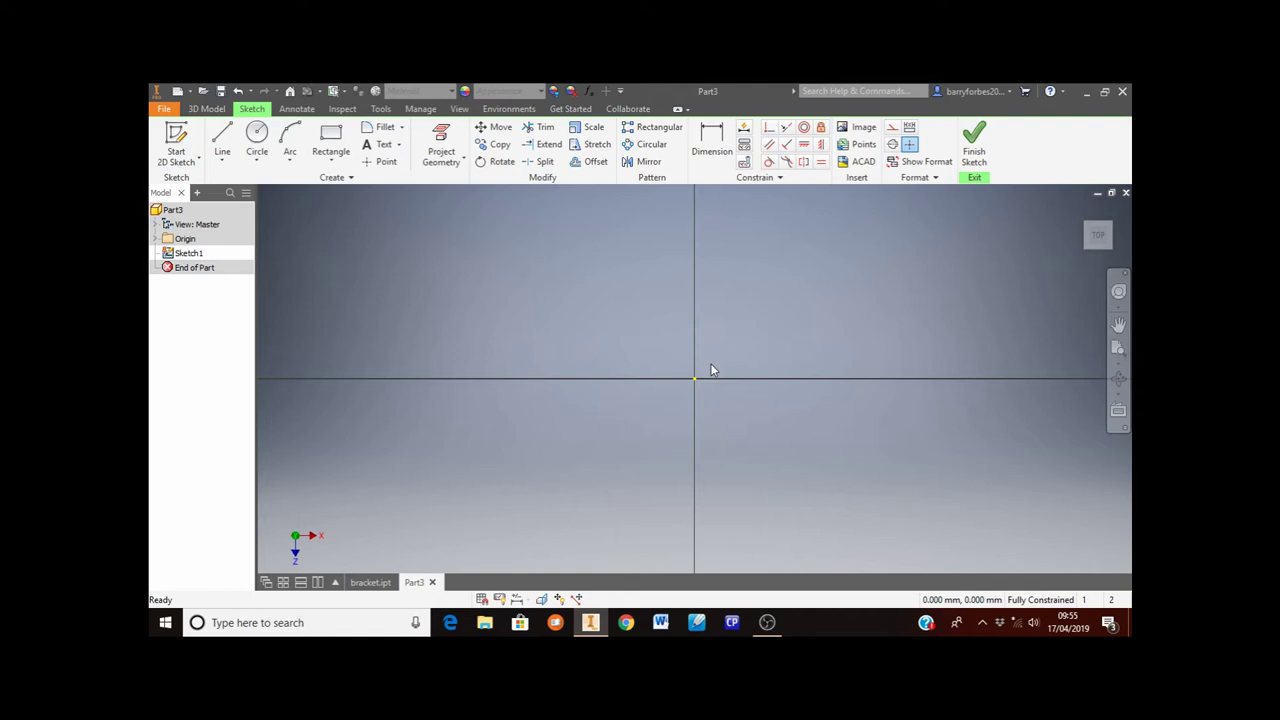
Draw a two-point rectangle of about 235 × 107 mm starting at the origin
{"action": "left_click", "coordinate": [340, 145]}
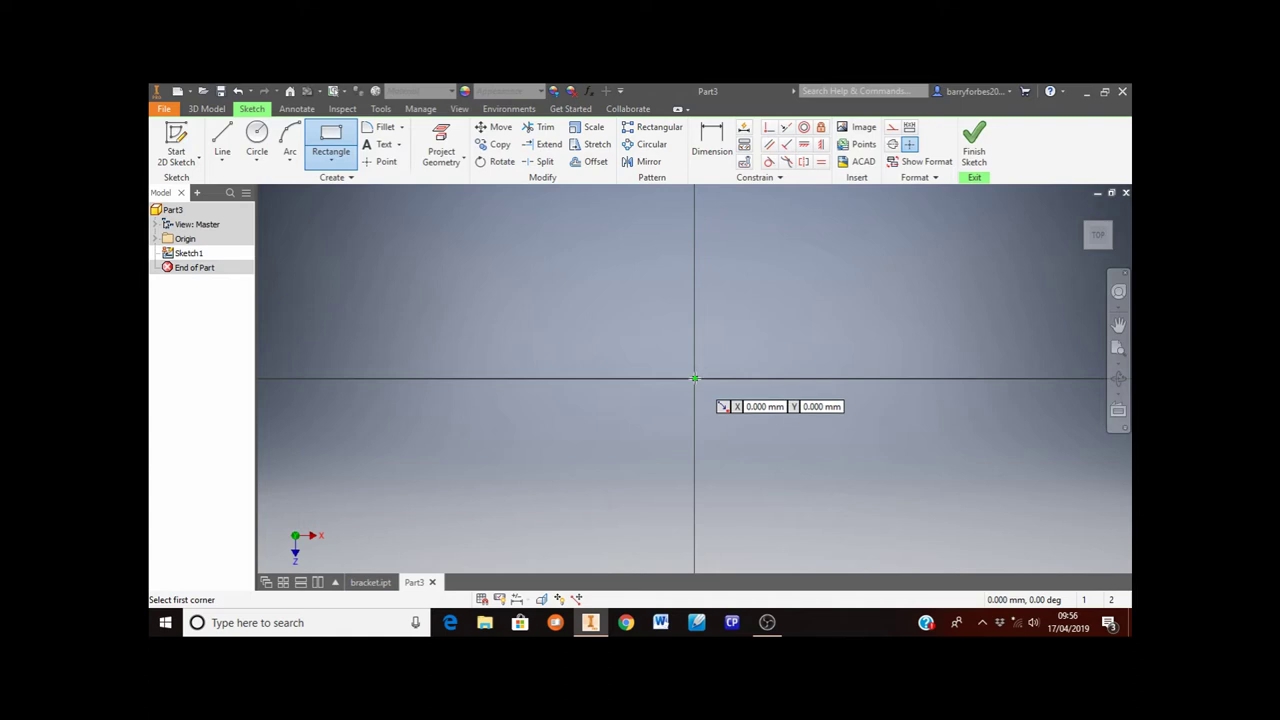
{"action": "left_click", "coordinate": [694, 379]}
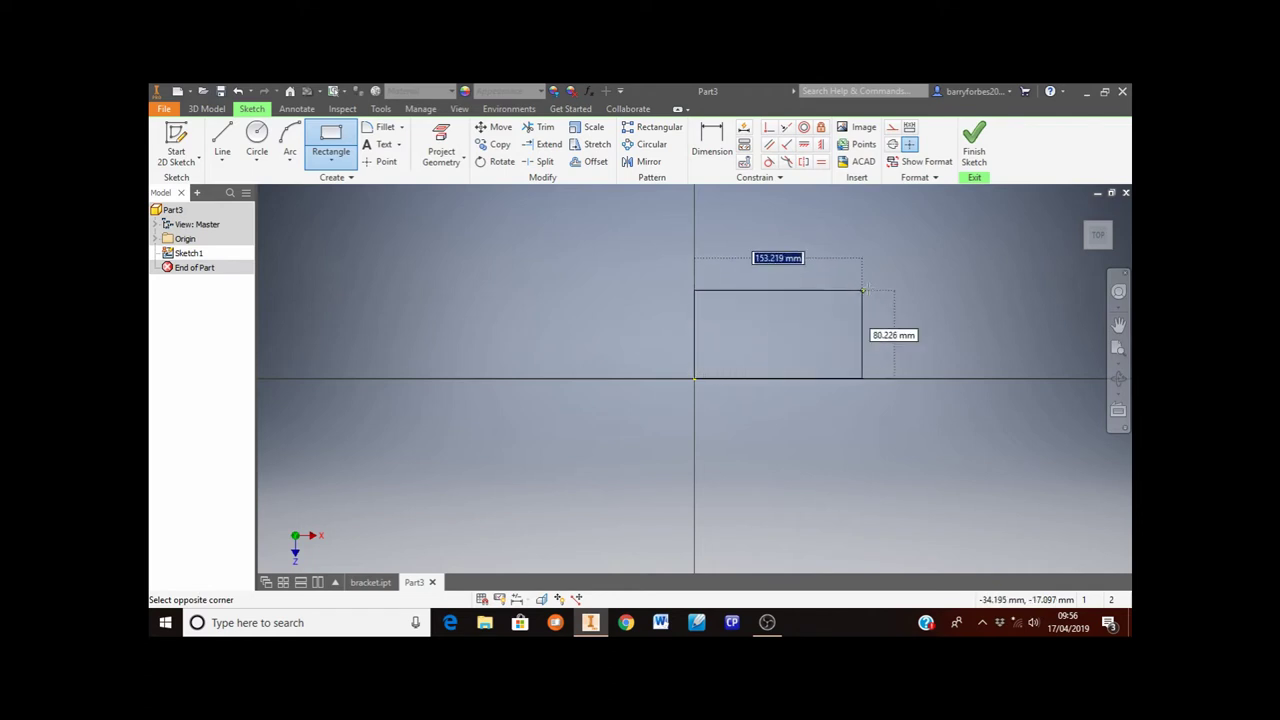
{"action": "left_click", "coordinate": [952, 261]}
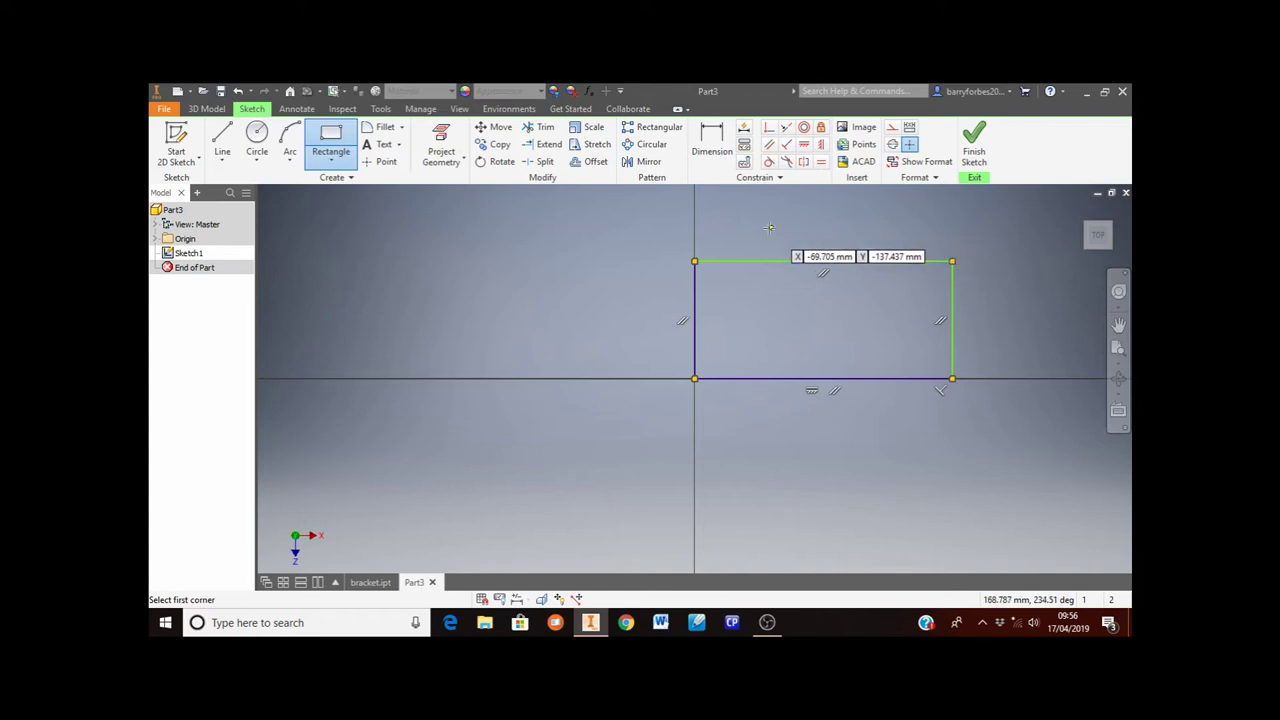
Dimension the rectangle's left edge to 200 mm and bottom edge to 350 mm
{"action": "left_click", "coordinate": [713, 145]}
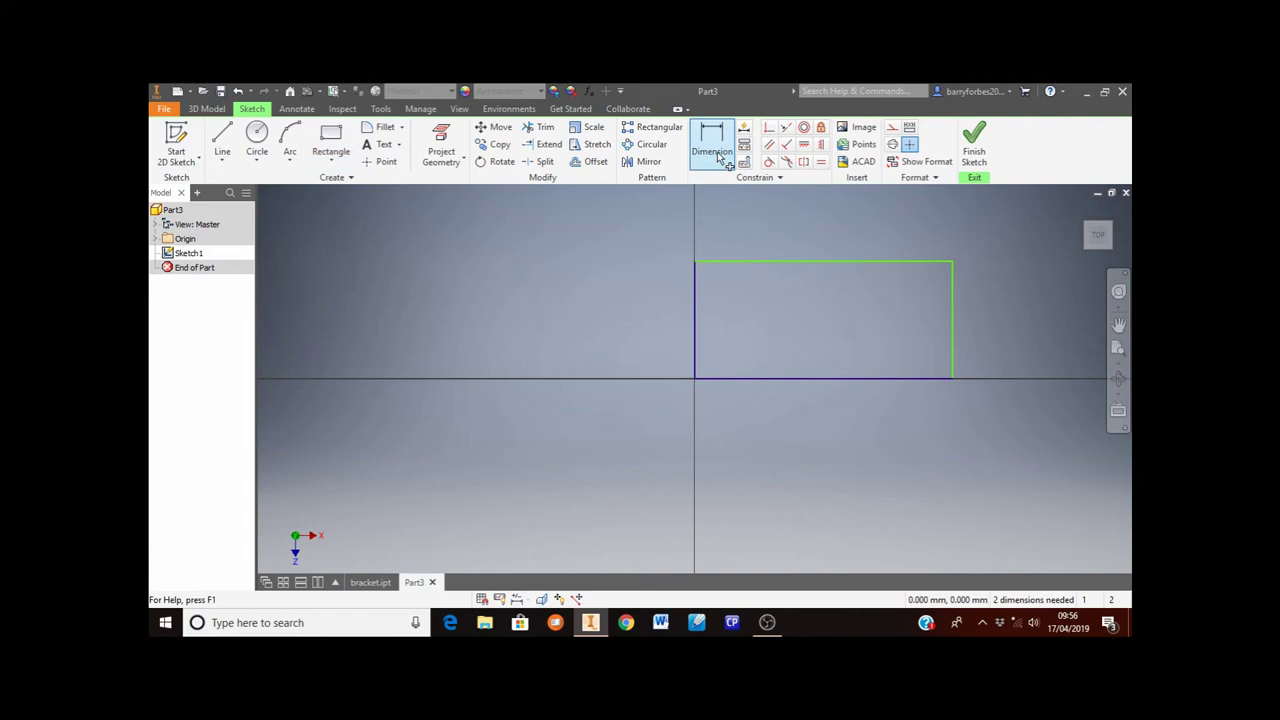
{"action": "left_click", "coordinate": [695, 290]}
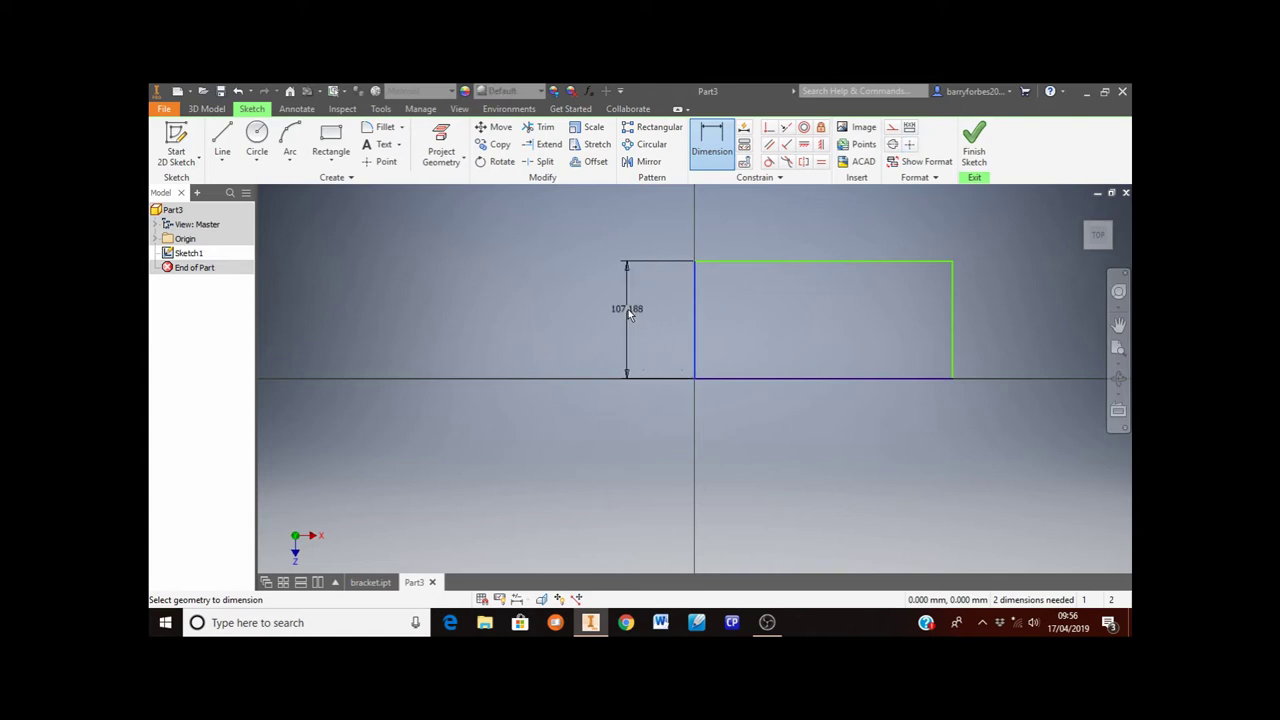
{"action": "left_click", "coordinate": [628, 314]}
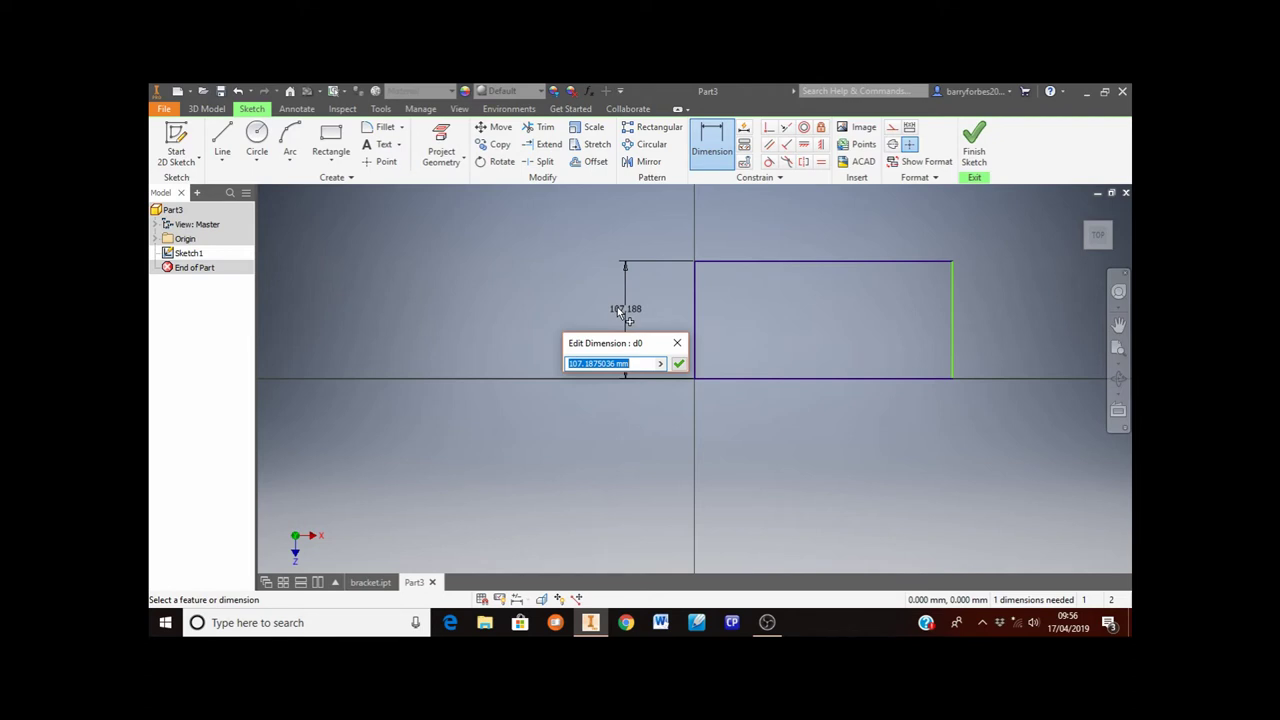
{"action": "type", "text": "200"}
{"action": "key", "text": "Return"}
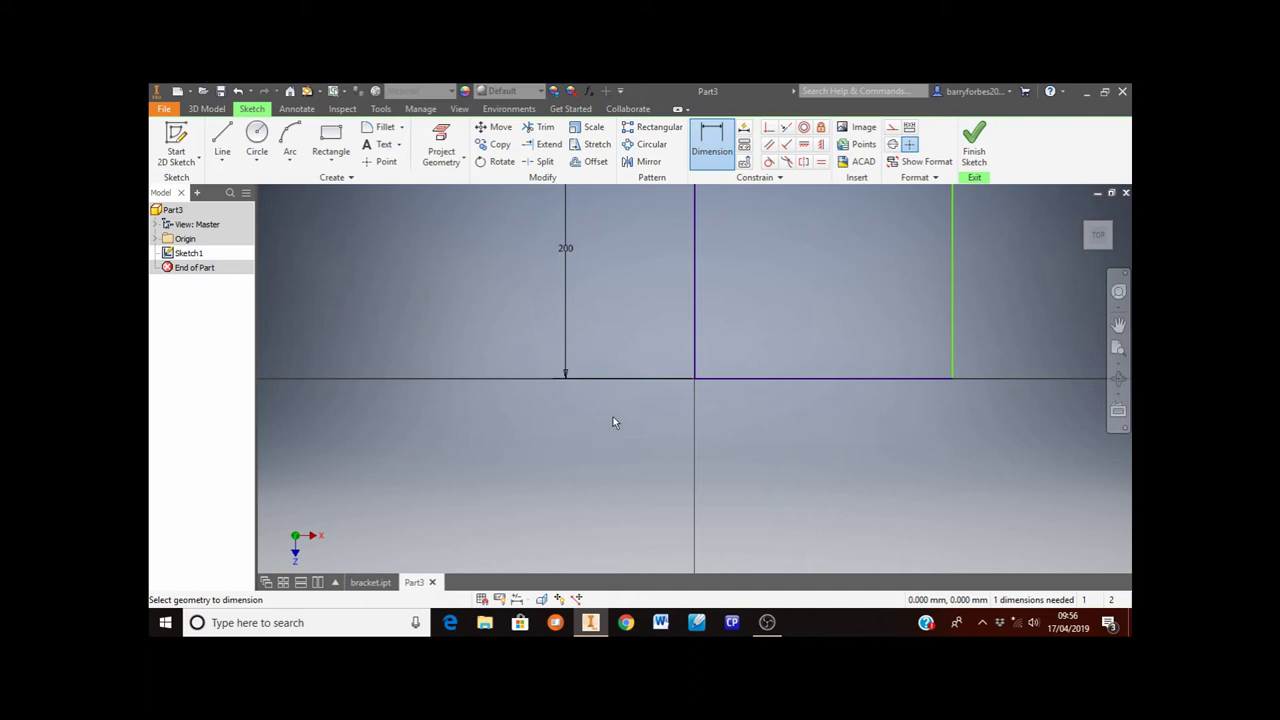
{"action": "left_click", "coordinate": [757, 380]}
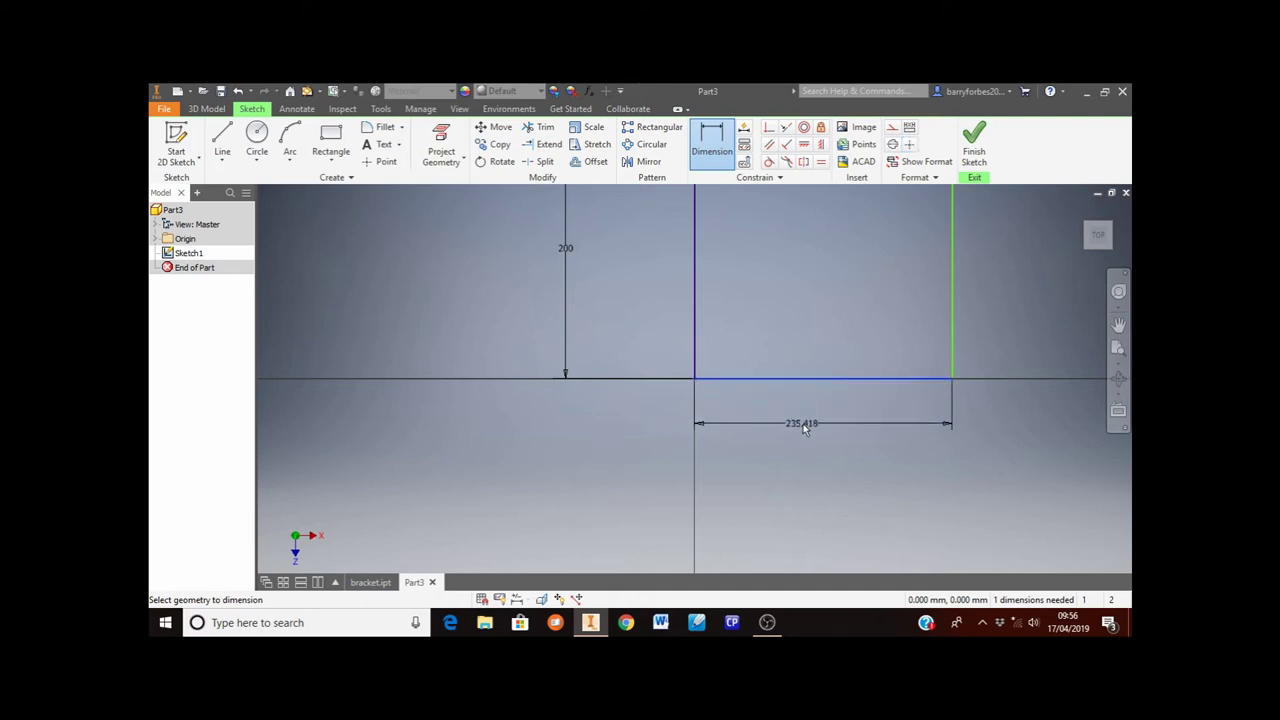
{"action": "left_click", "coordinate": [805, 428]}
{"action": "type", "text": "350"}
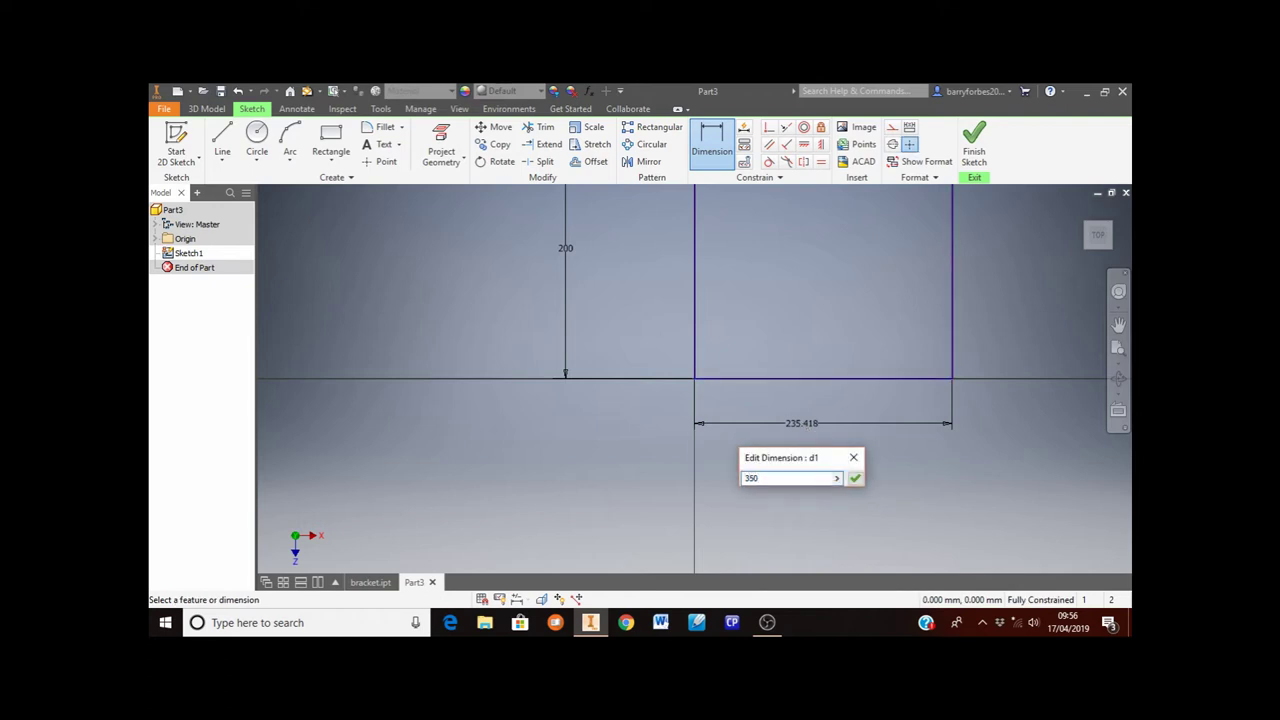
{"action": "key", "text": "Return"}
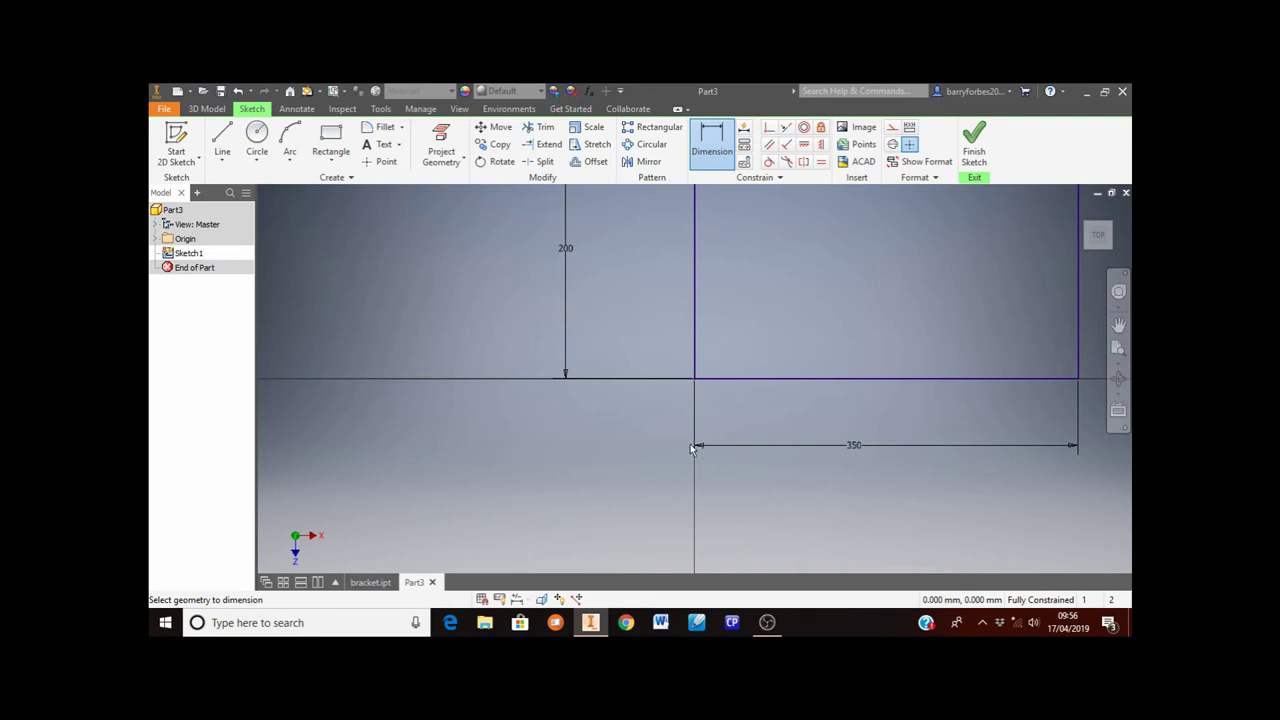
{"action": "scroll", "coordinate": [594, 508], "scroll_direction": "up", "scroll_amount": 2}
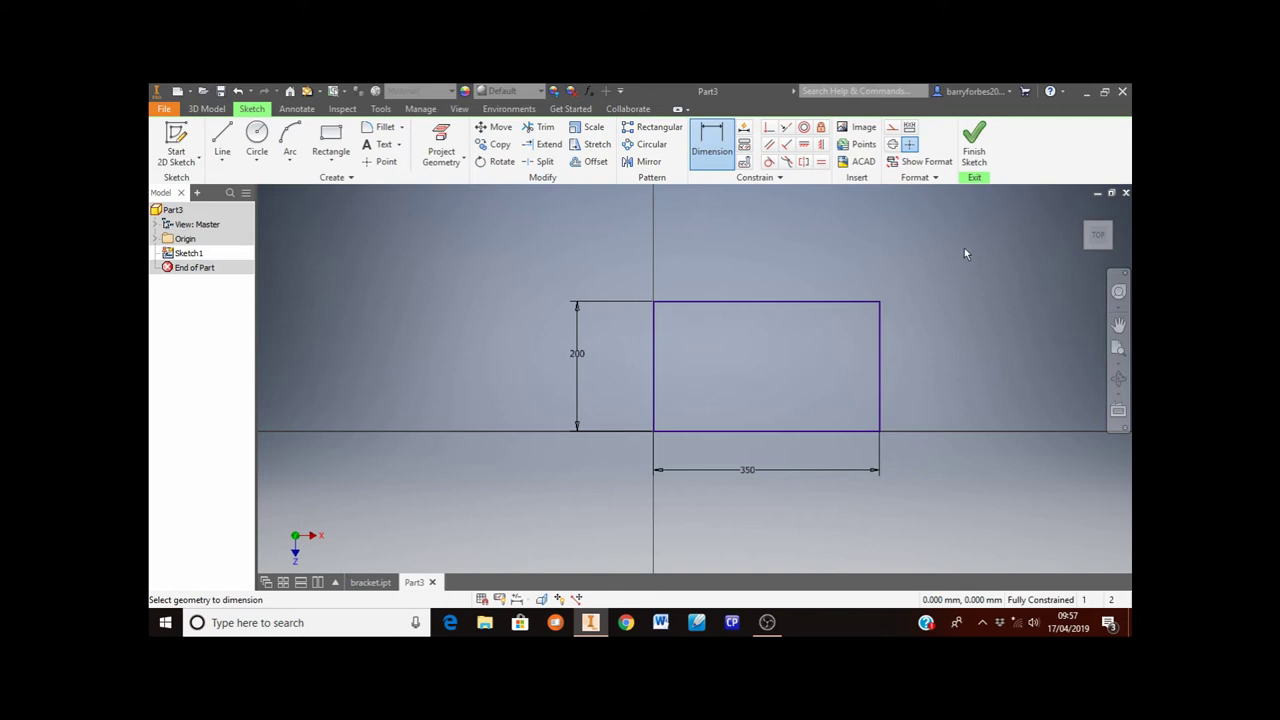
Finish Sketch1 and zoom out to show the whole 350 × 200 mm rectangle
{"action": "left_click", "coordinate": [974, 150]}
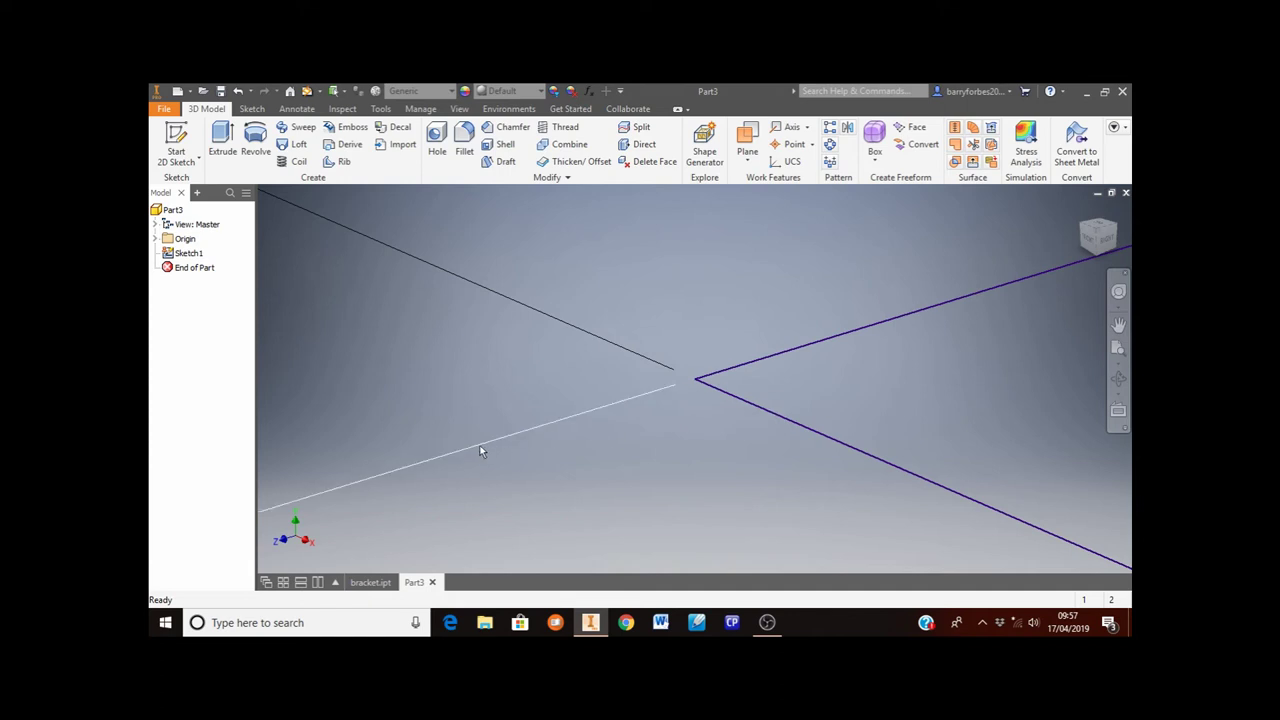
{"action": "scroll", "coordinate": [426, 441], "scroll_direction": "up", "scroll_amount": 2}
{"action": "scroll", "coordinate": [385, 390], "scroll_direction": "up", "scroll_amount": 4}
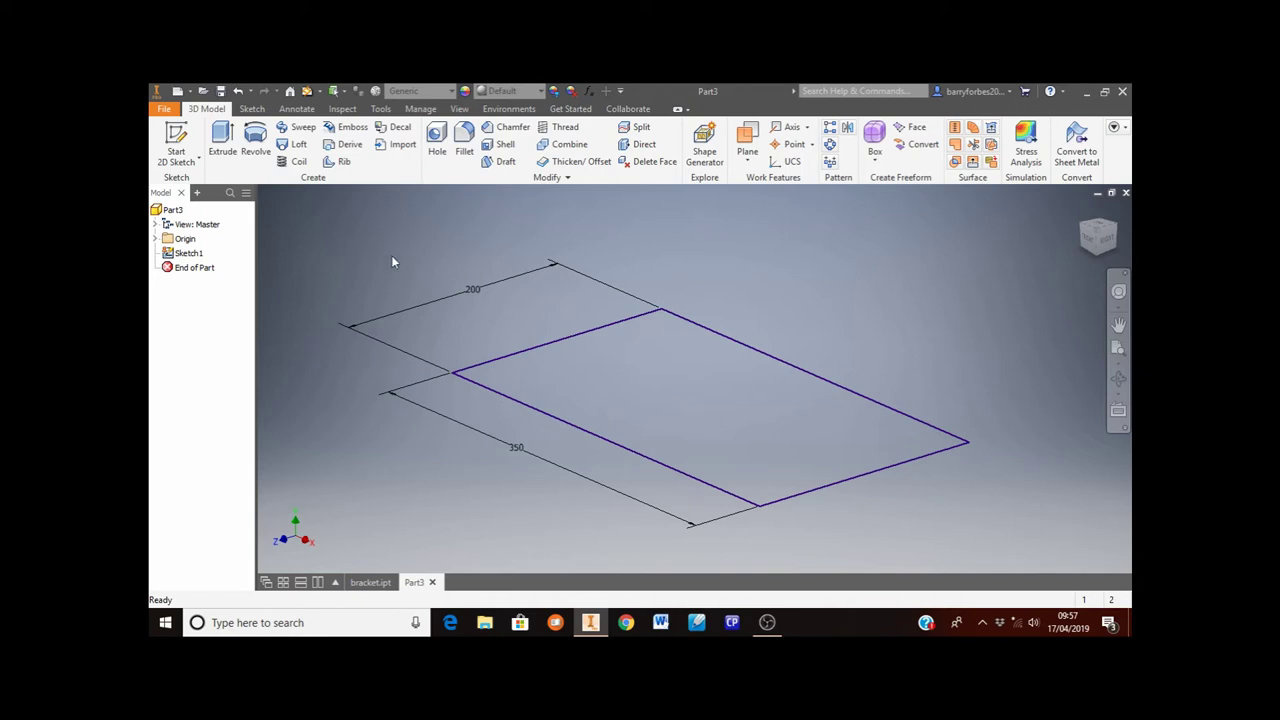
Extrude the 350 × 200 mm rectangle 20 mm into a solid plate
{"action": "left_click", "coordinate": [224, 145]}
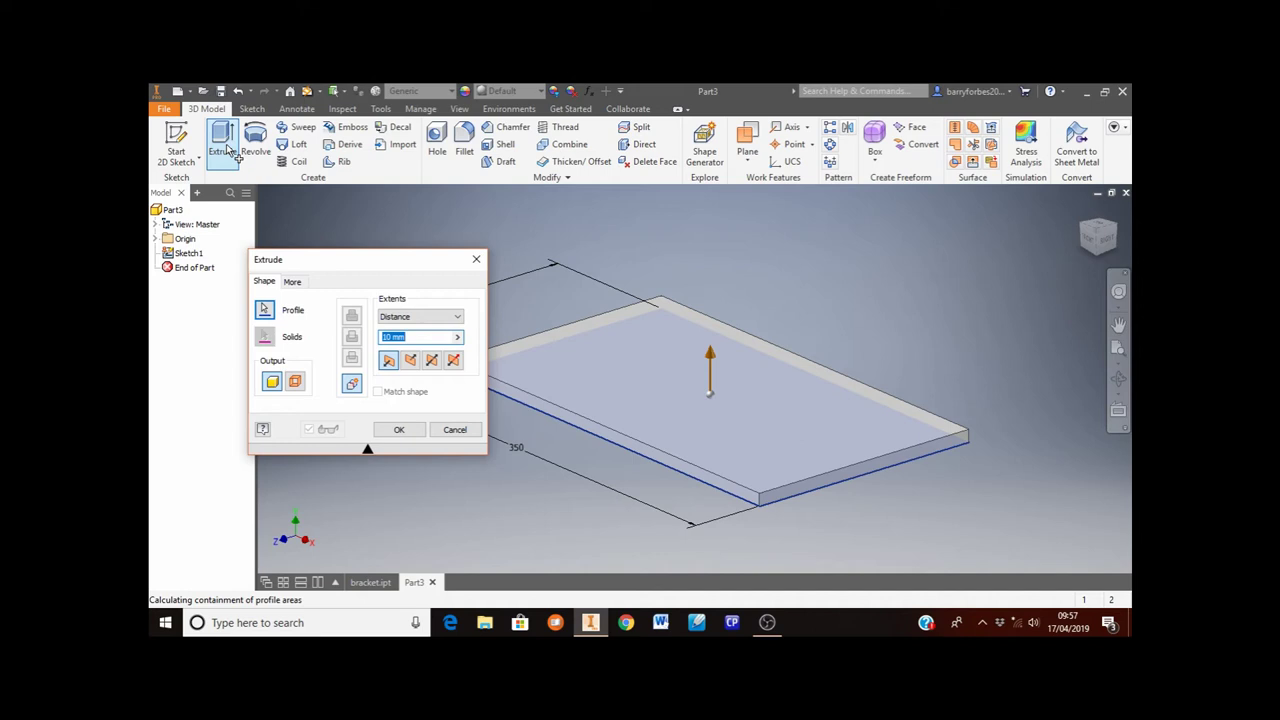
{"action": "left_click", "coordinate": [392, 336]}
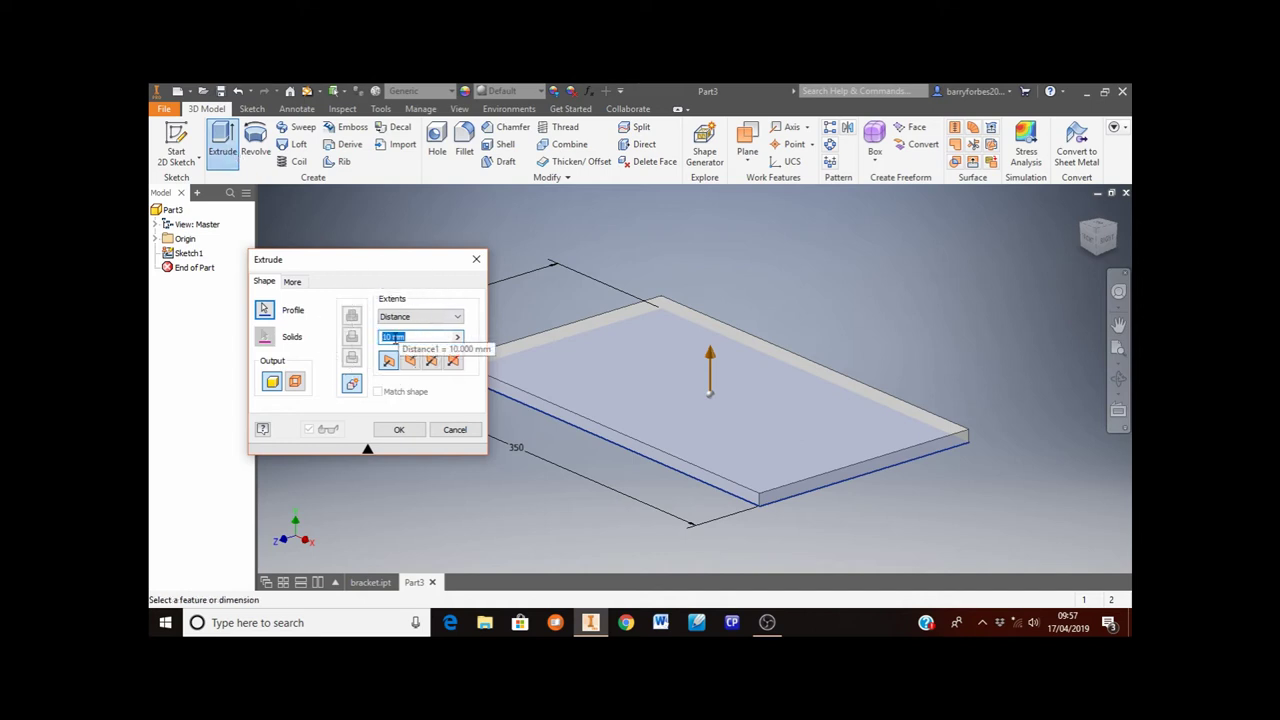
{"action": "type", "text": "20"}
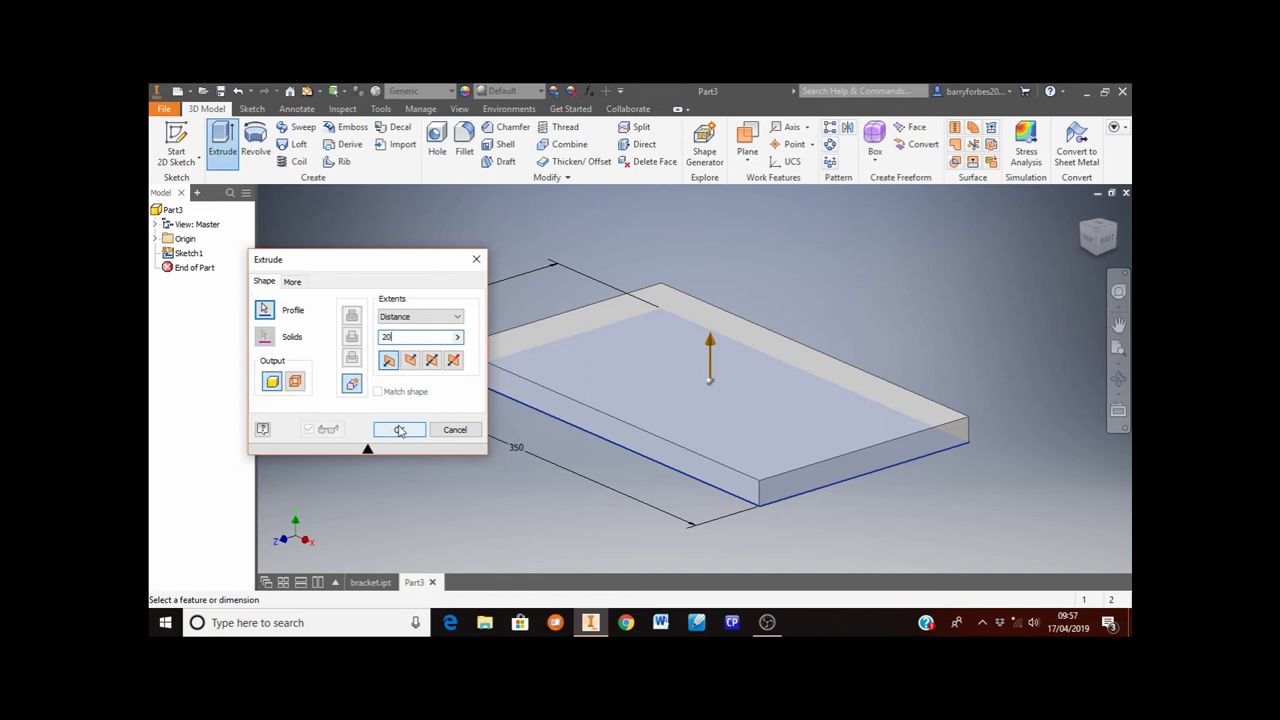
{"action": "left_click", "coordinate": [399, 430]}
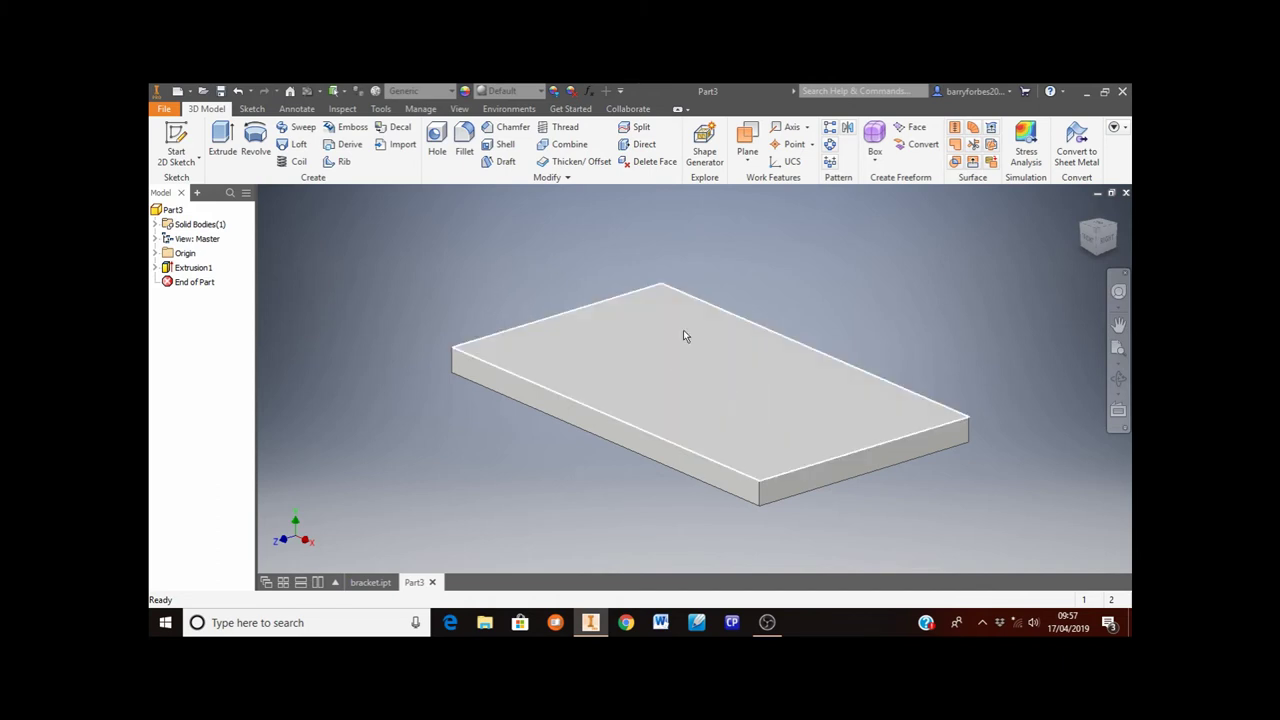
Start Sketch2 on the plate's top face, rotated a quarter turn, with the Rectangle tool active
{"action": "left_click", "coordinate": [180, 140]}
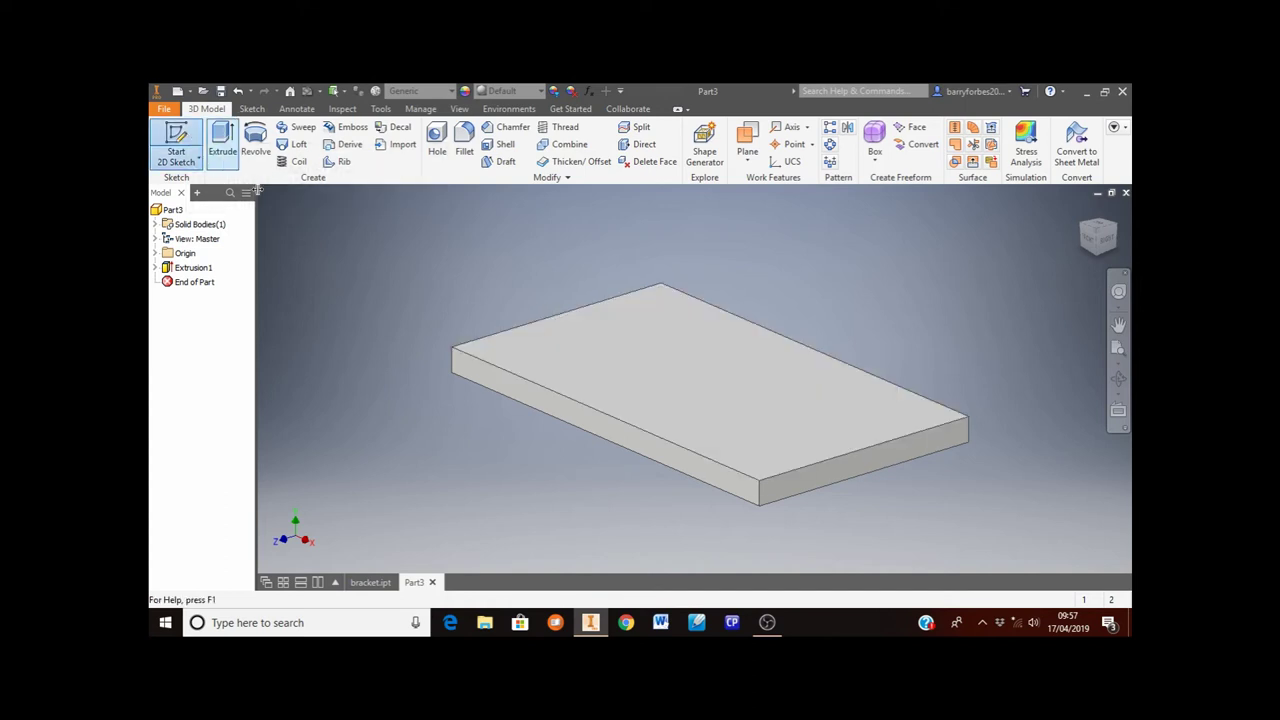
{"action": "left_click", "coordinate": [662, 370]}
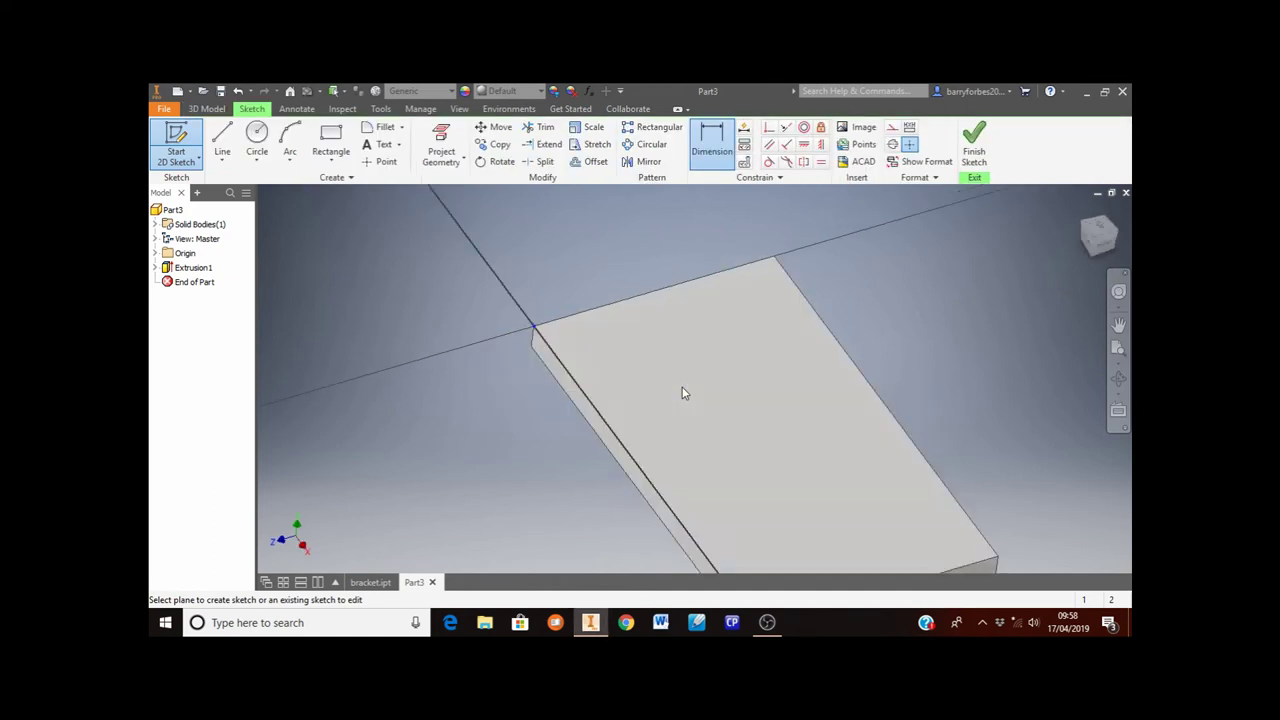
{"action": "scroll", "coordinate": [570, 334], "scroll_direction": "up", "scroll_amount": 3}
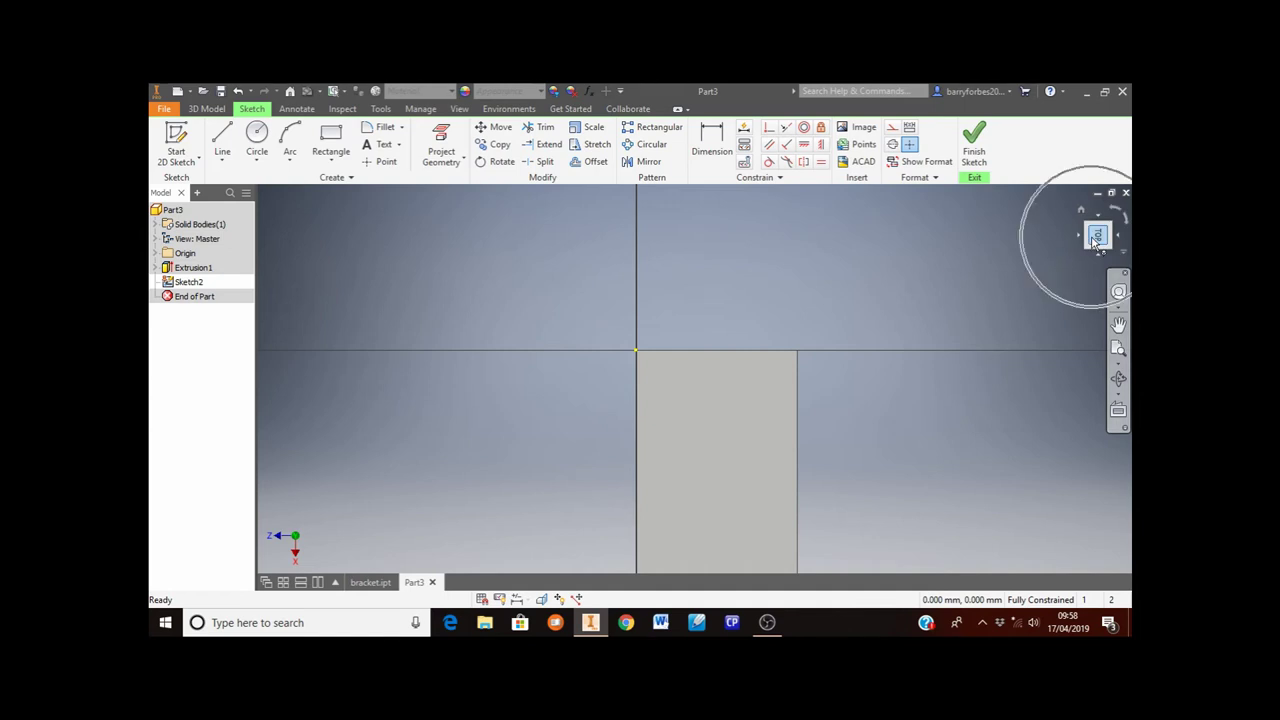
{"action": "mouse_move", "coordinate": [1115, 218]}
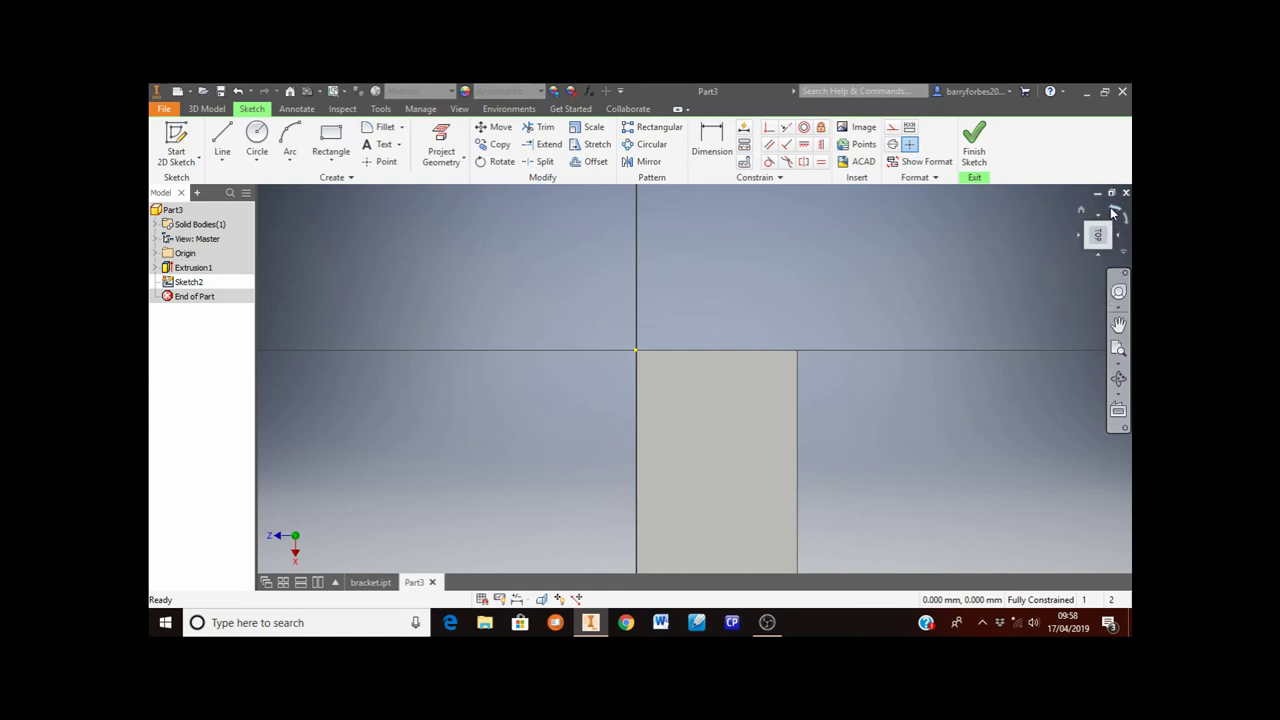
{"action": "left_click", "coordinate": [1112, 211]}
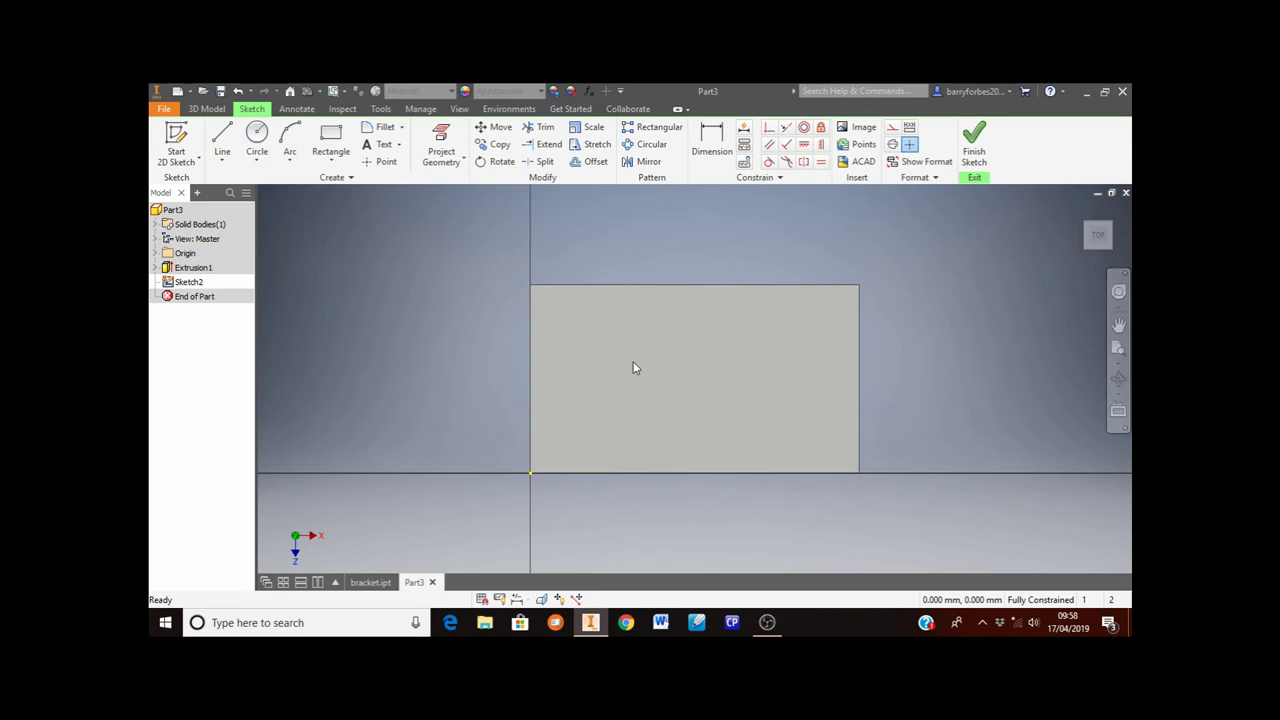
{"action": "left_click", "coordinate": [332, 138]}
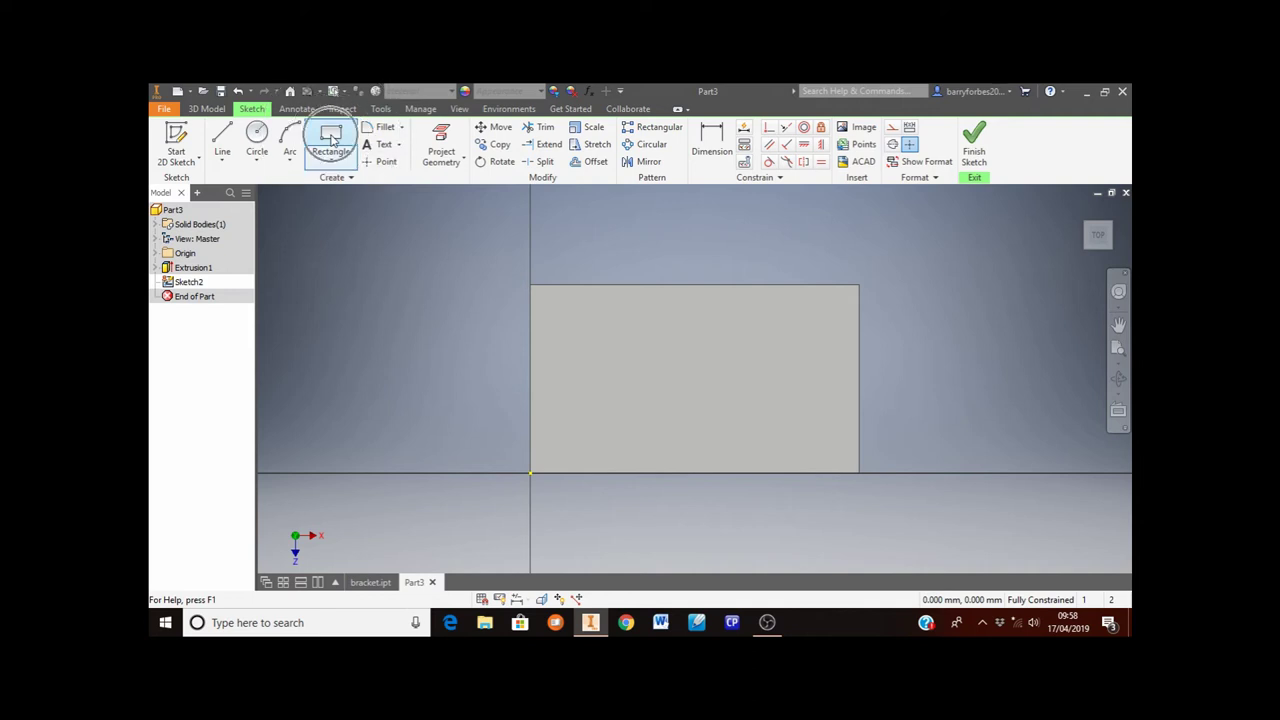
Draw a small thin rectangle on the plate's top face
{"action": "left_click", "coordinate": [638, 357]}
{"action": "left_click", "coordinate": [775, 390]}
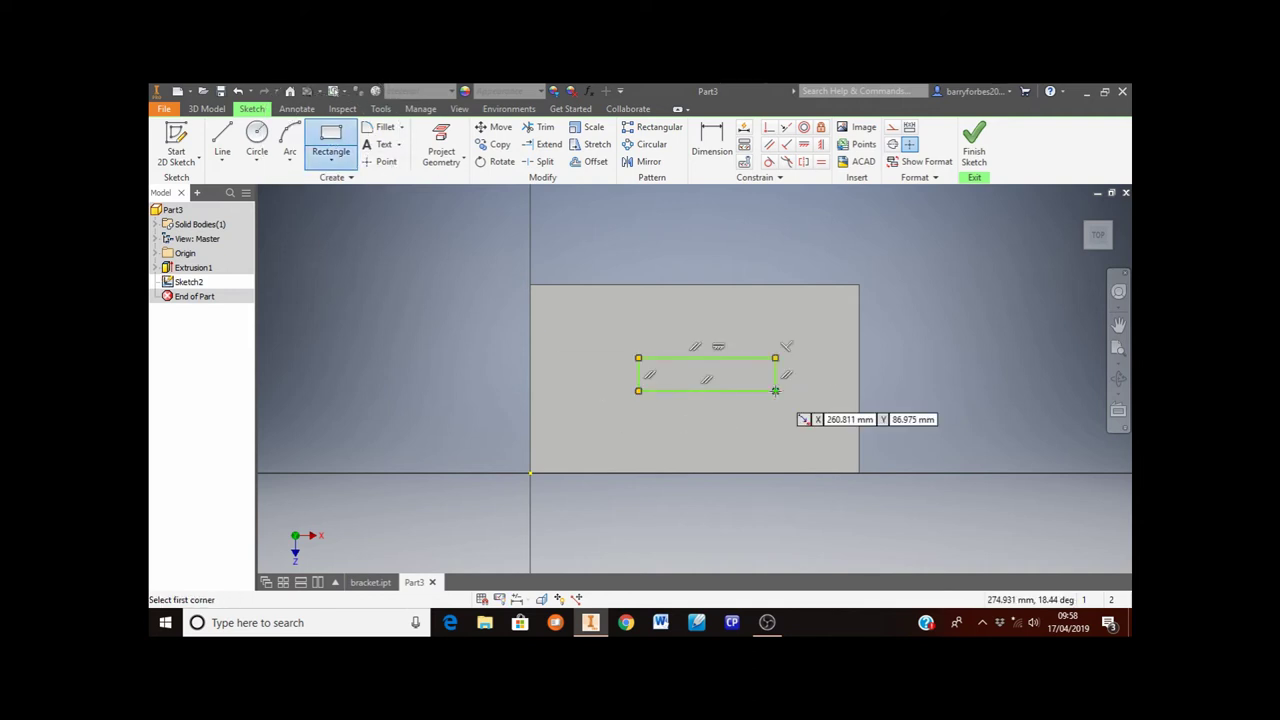
Position the rectangle 125 mm from the plate's left edge and 95 mm from its top
{"action": "left_click", "coordinate": [713, 152]}
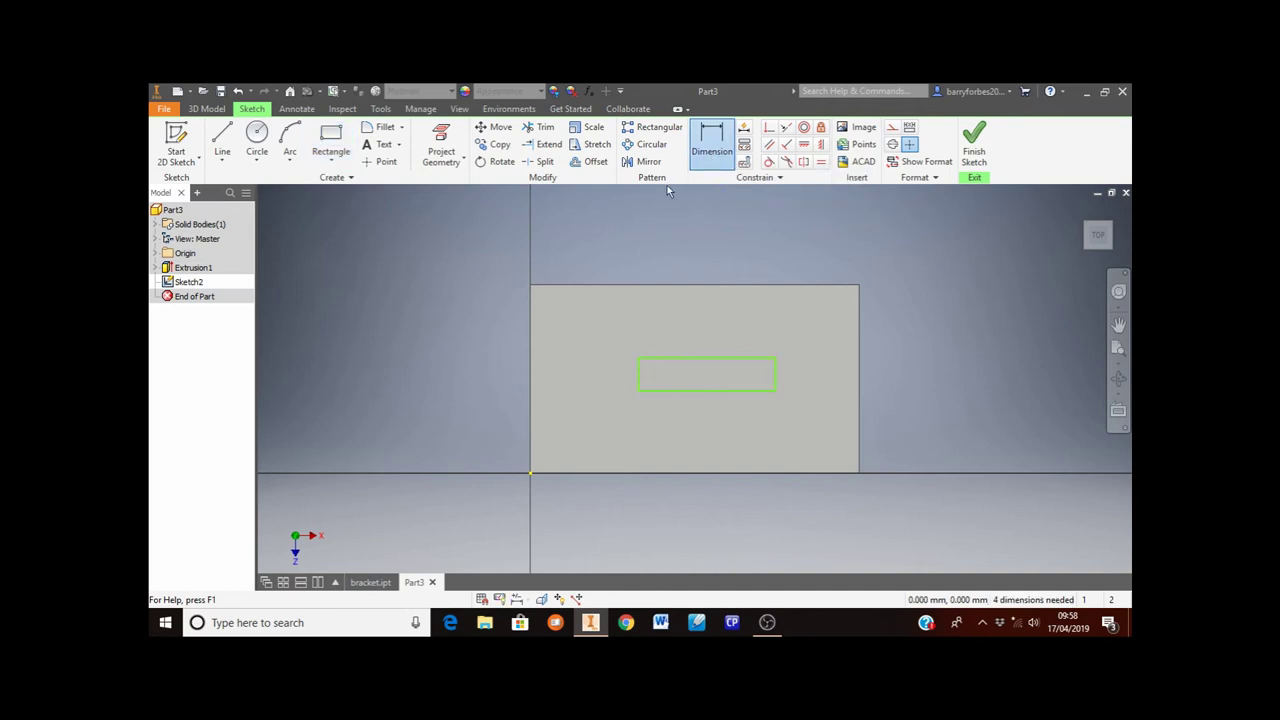
{"action": "left_click", "coordinate": [639, 375]}
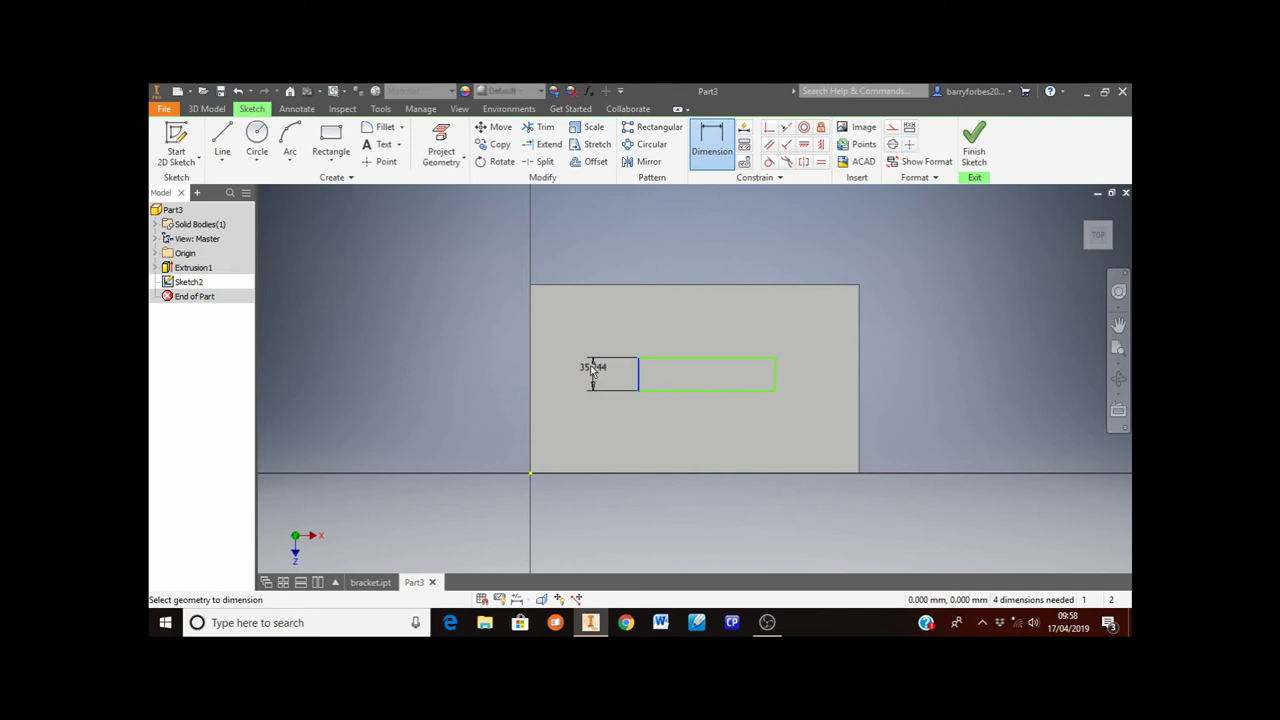
{"action": "left_click", "coordinate": [532, 361]}
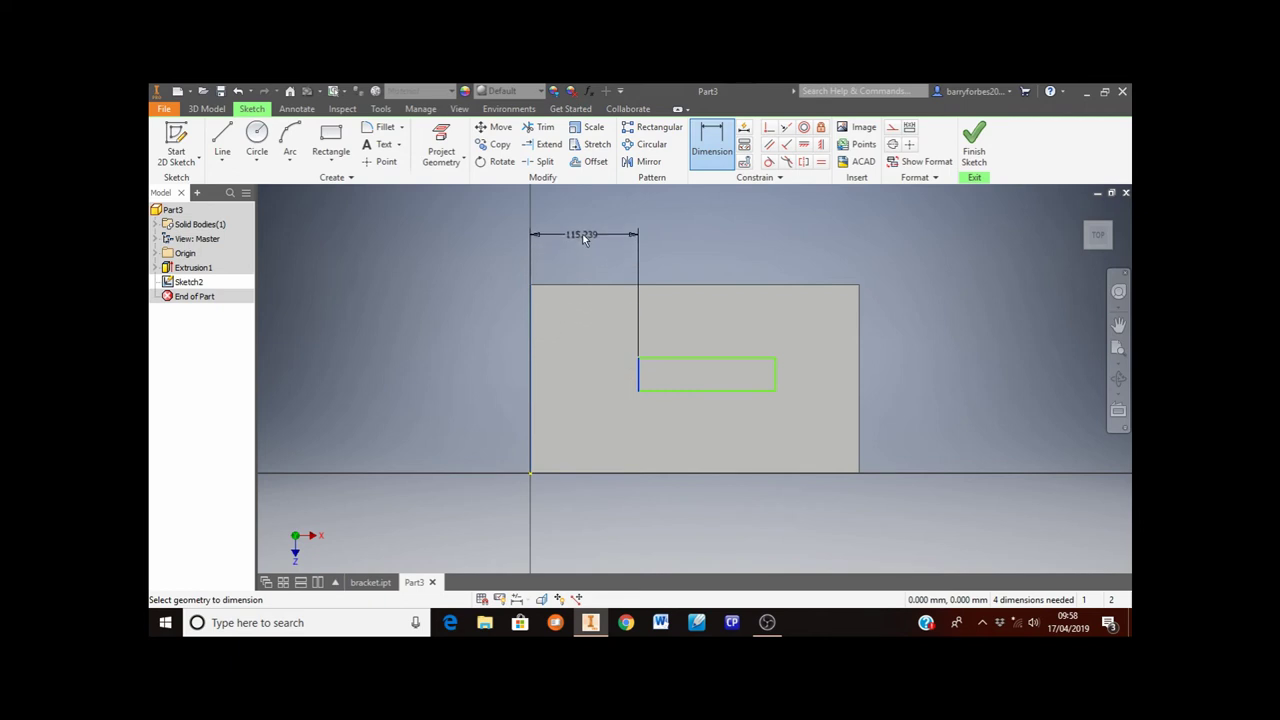
{"action": "left_click", "coordinate": [583, 233]}
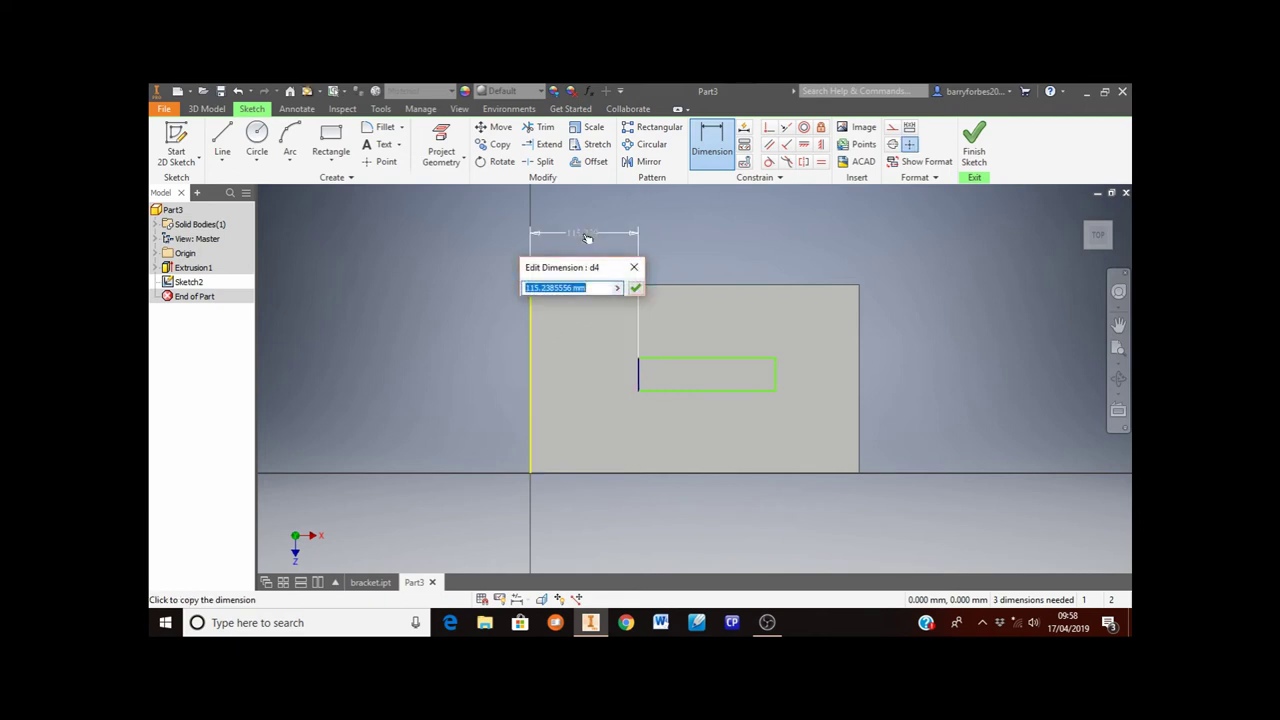
{"action": "type", "text": "125"}
{"action": "key", "text": "Return"}
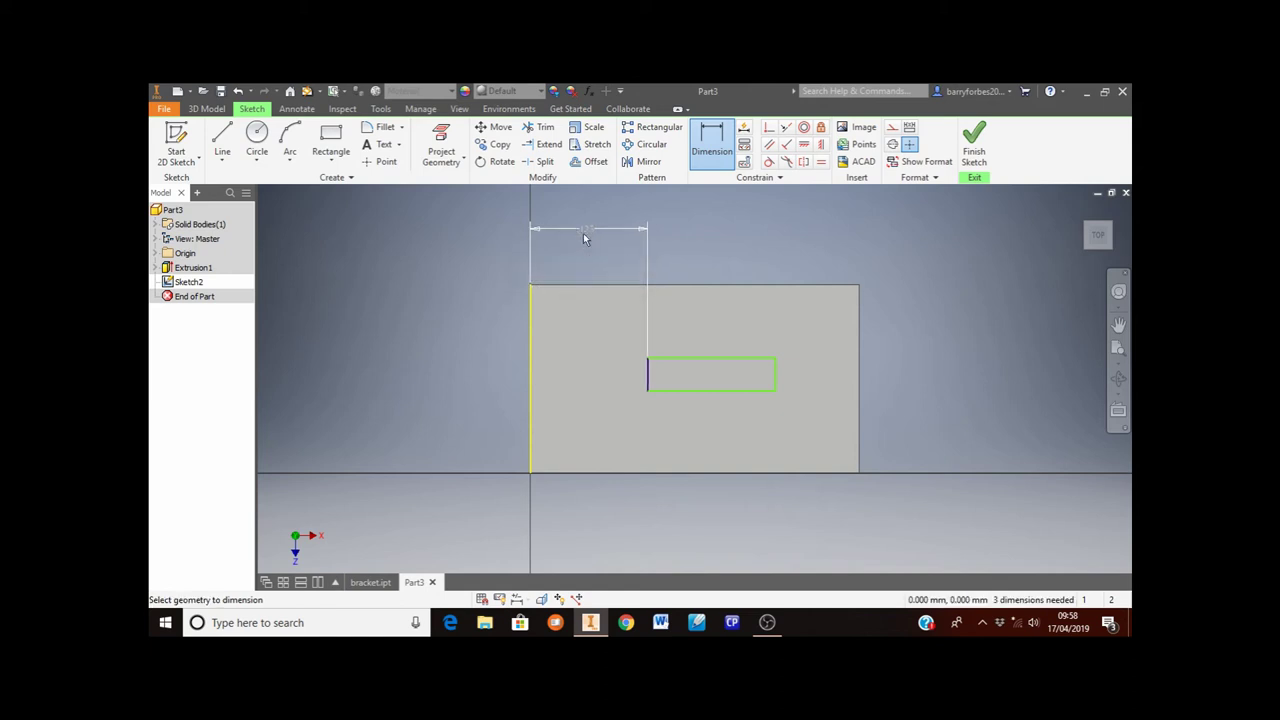
{"action": "left_click", "coordinate": [688, 357]}
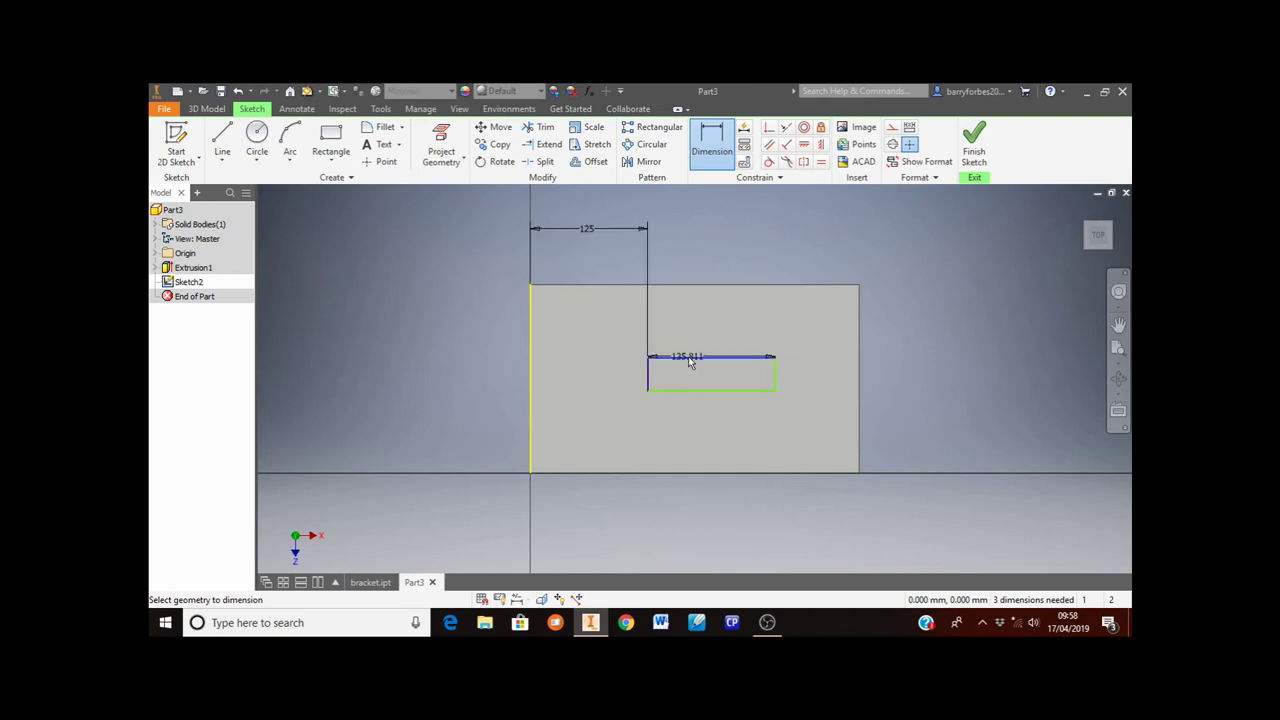
{"action": "left_click", "coordinate": [694, 286]}
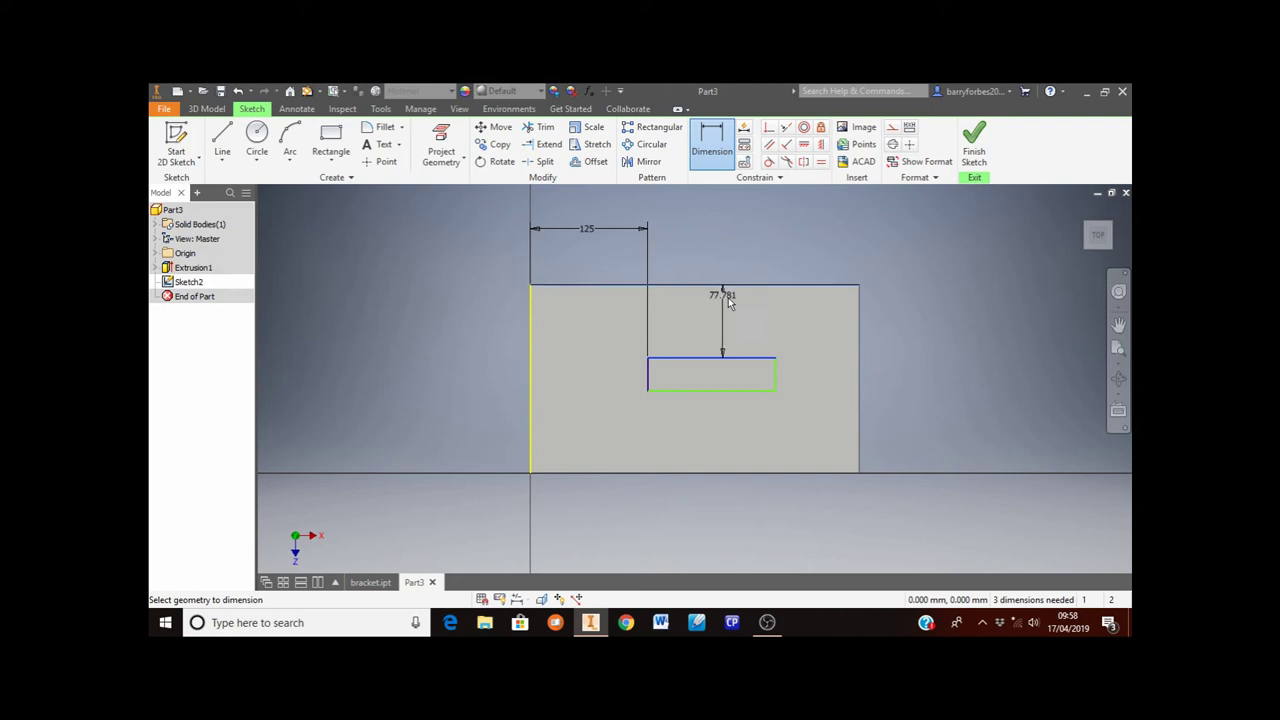
{"action": "left_click", "coordinate": [827, 327]}
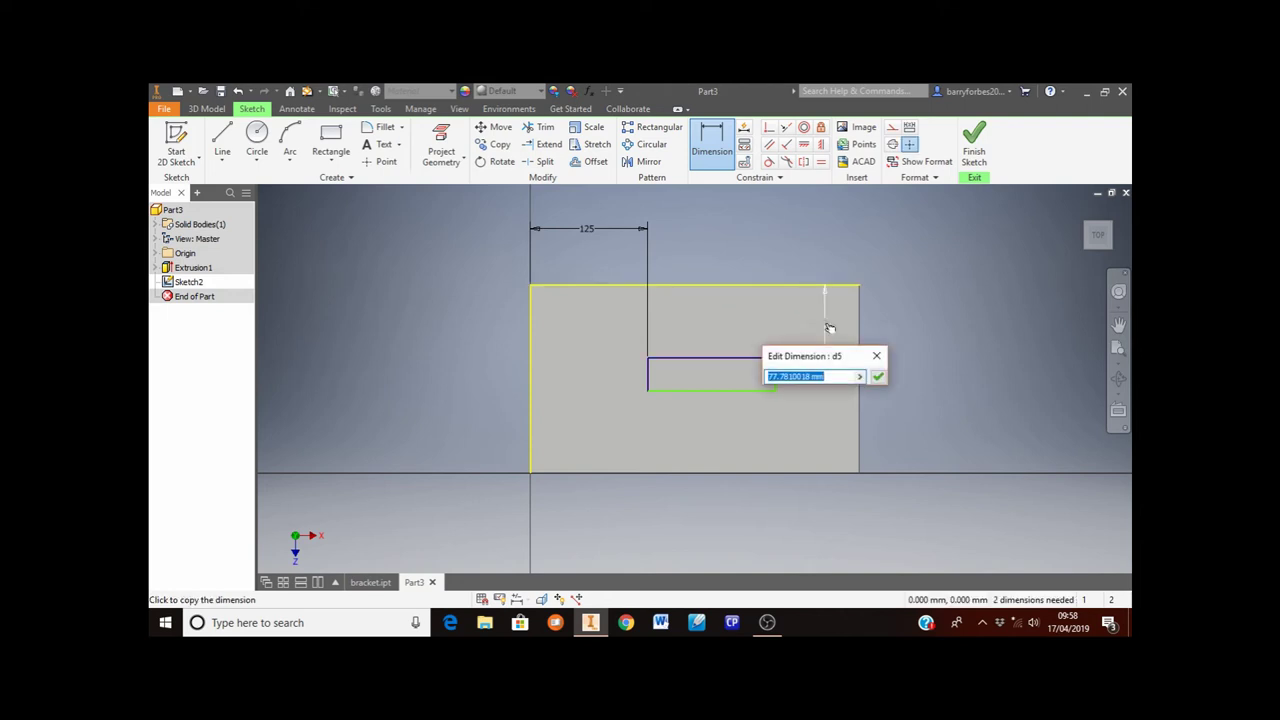
{"action": "type", "text": "95"}
{"action": "key", "text": "Return"}
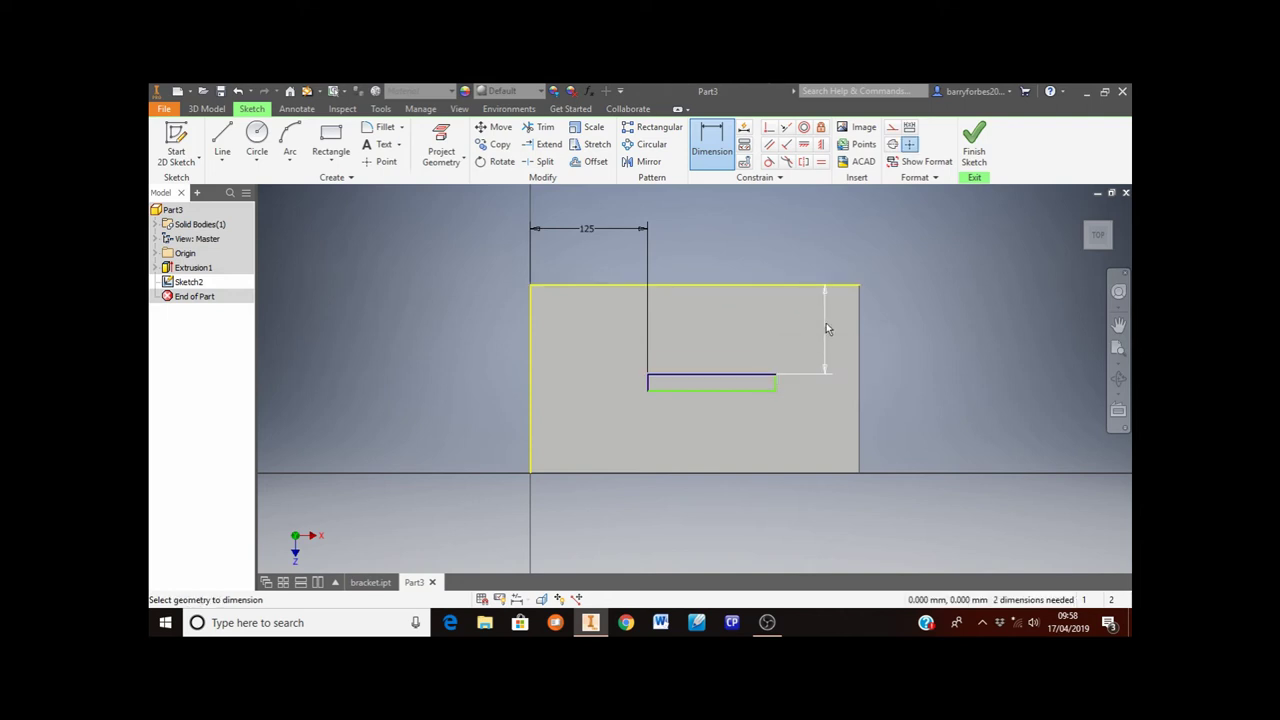
Size the rectangle to 100 × 10 mm and finish Sketch2
{"action": "left_click", "coordinate": [669, 375]}
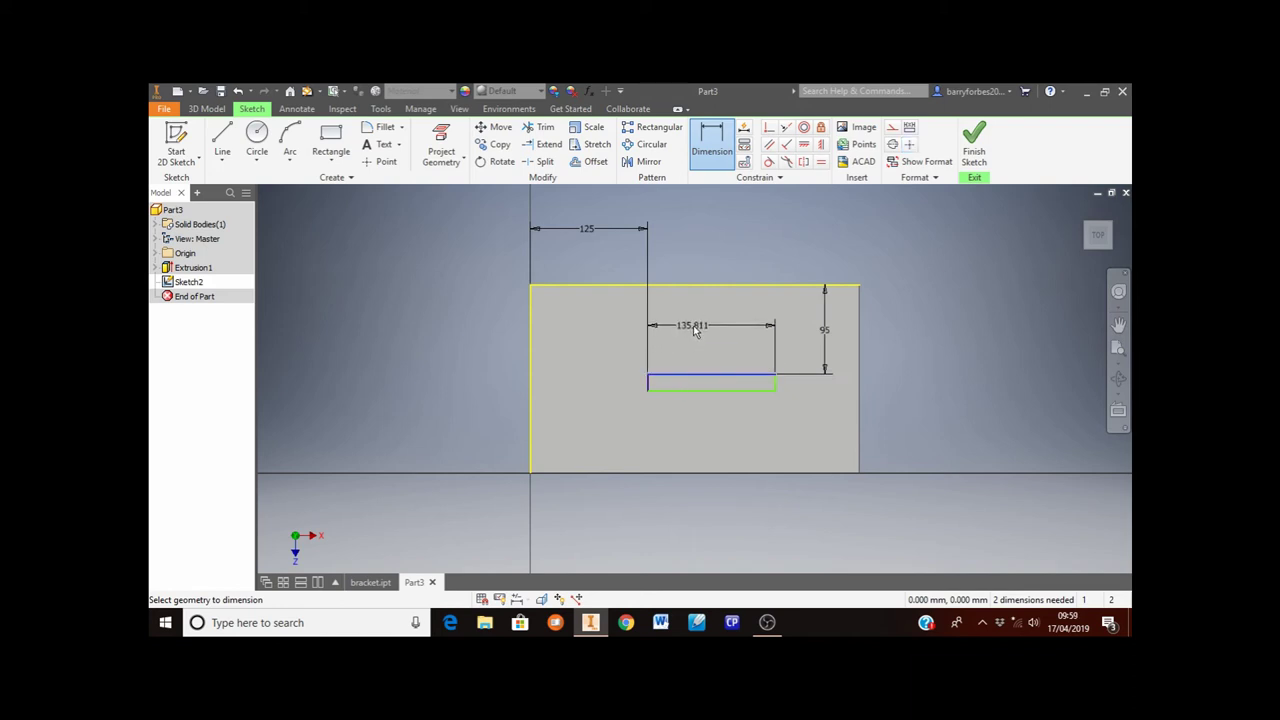
{"action": "left_click", "coordinate": [693, 325]}
{"action": "type", "text": "100"}
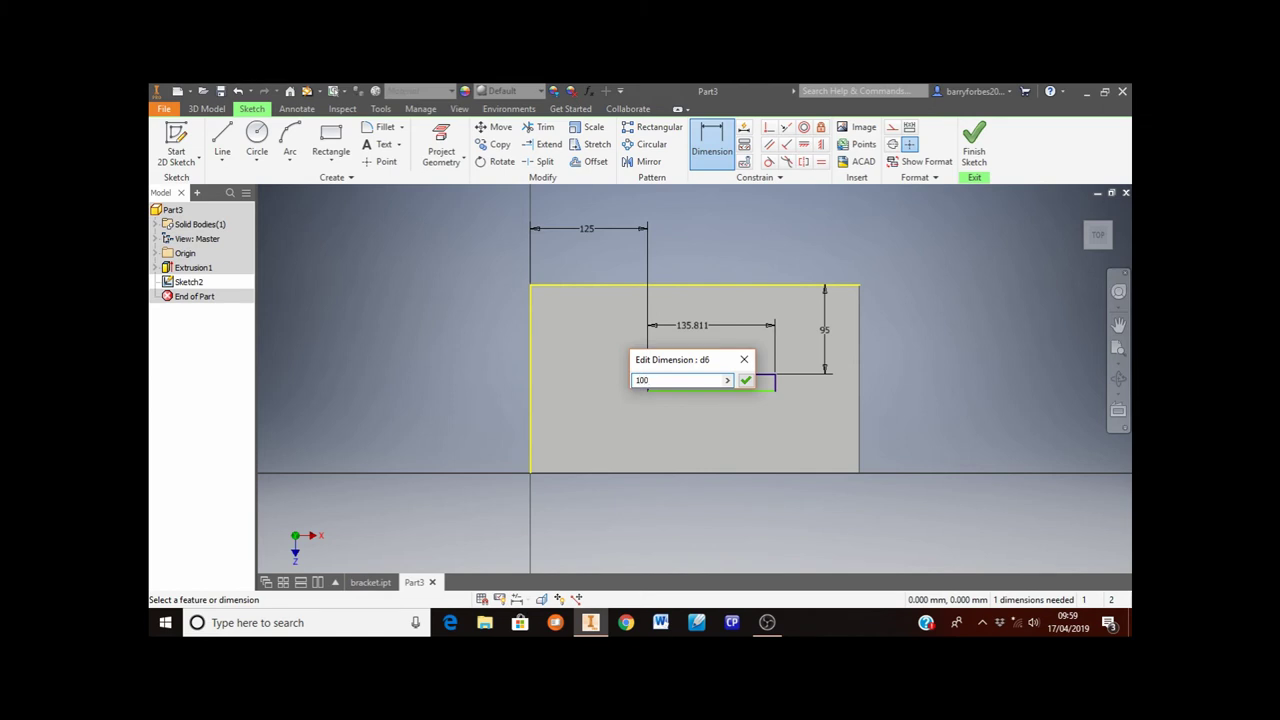
{"action": "key", "text": "Return"}
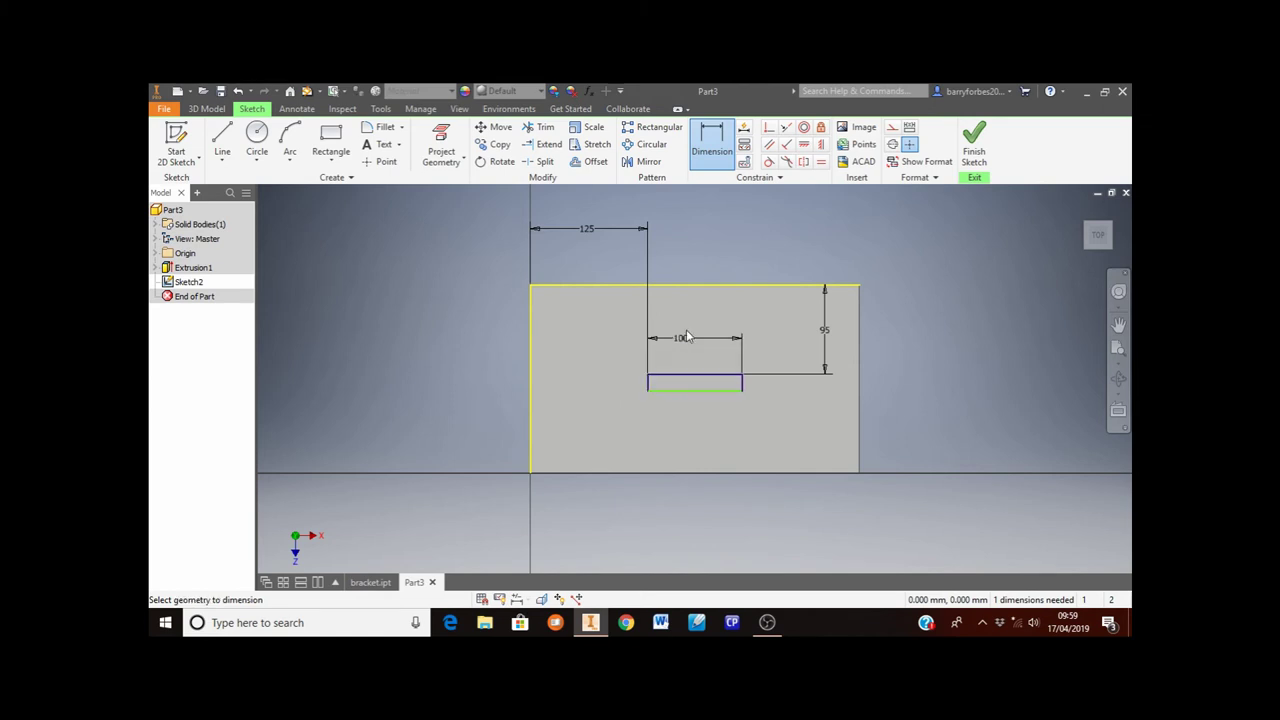
{"action": "left_click", "coordinate": [648, 383]}
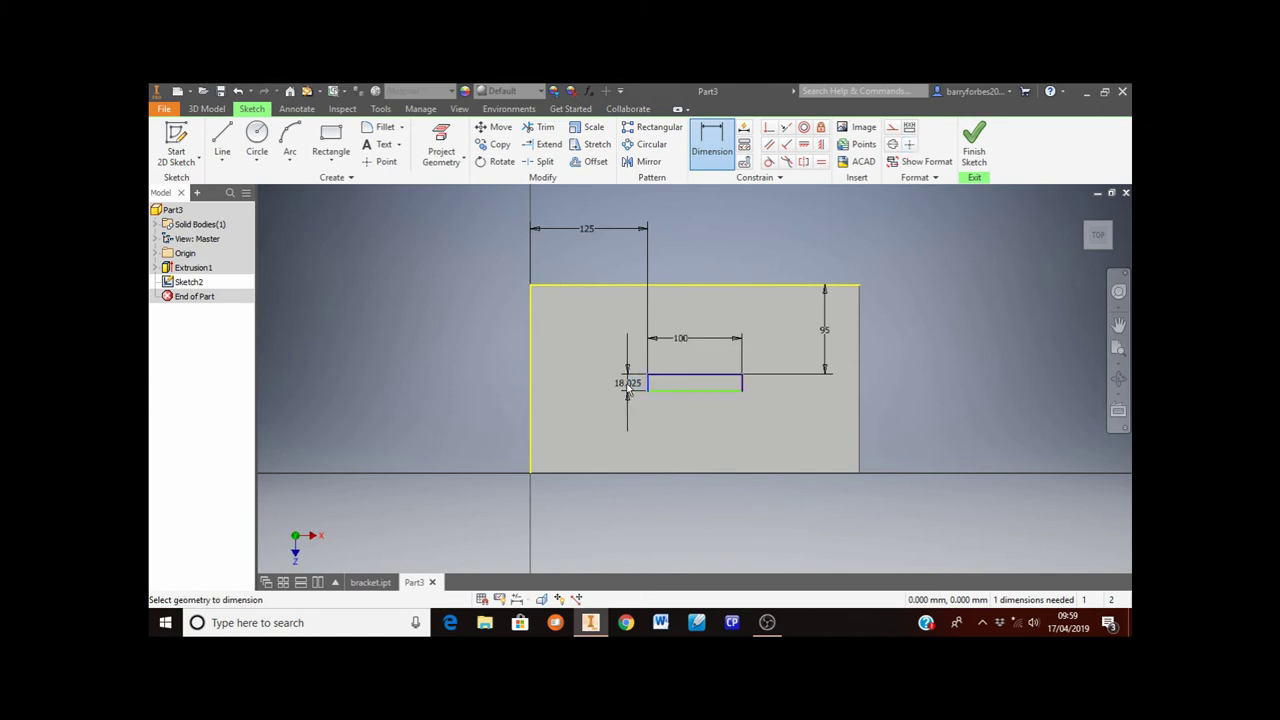
{"action": "left_click", "coordinate": [608, 384]}
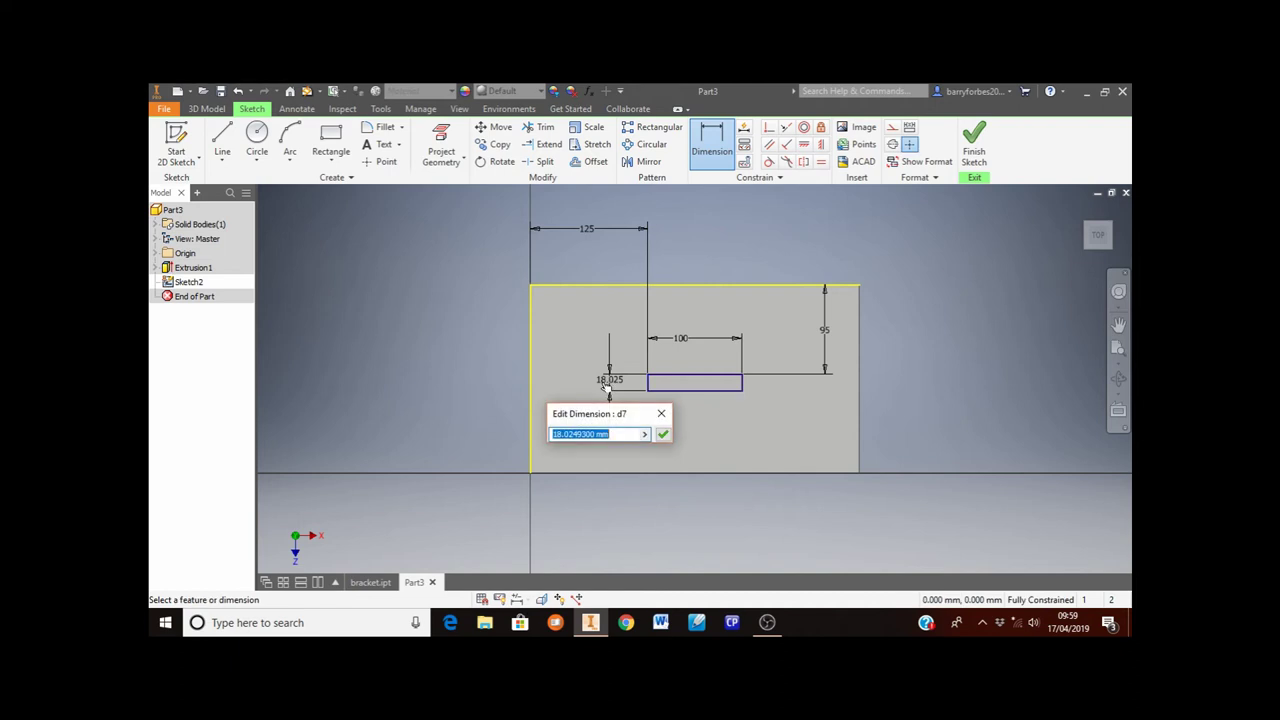
{"action": "type", "text": "10"}
{"action": "key", "text": "Return"}
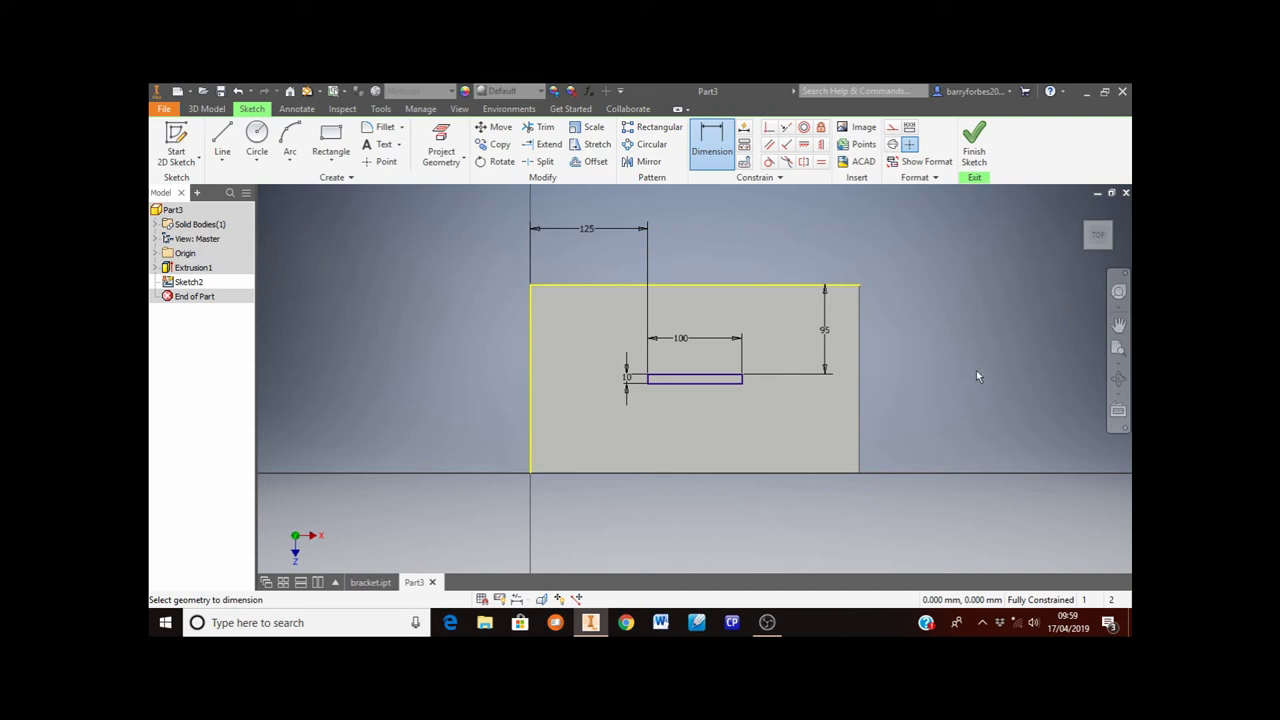
{"action": "left_click", "coordinate": [973, 150]}
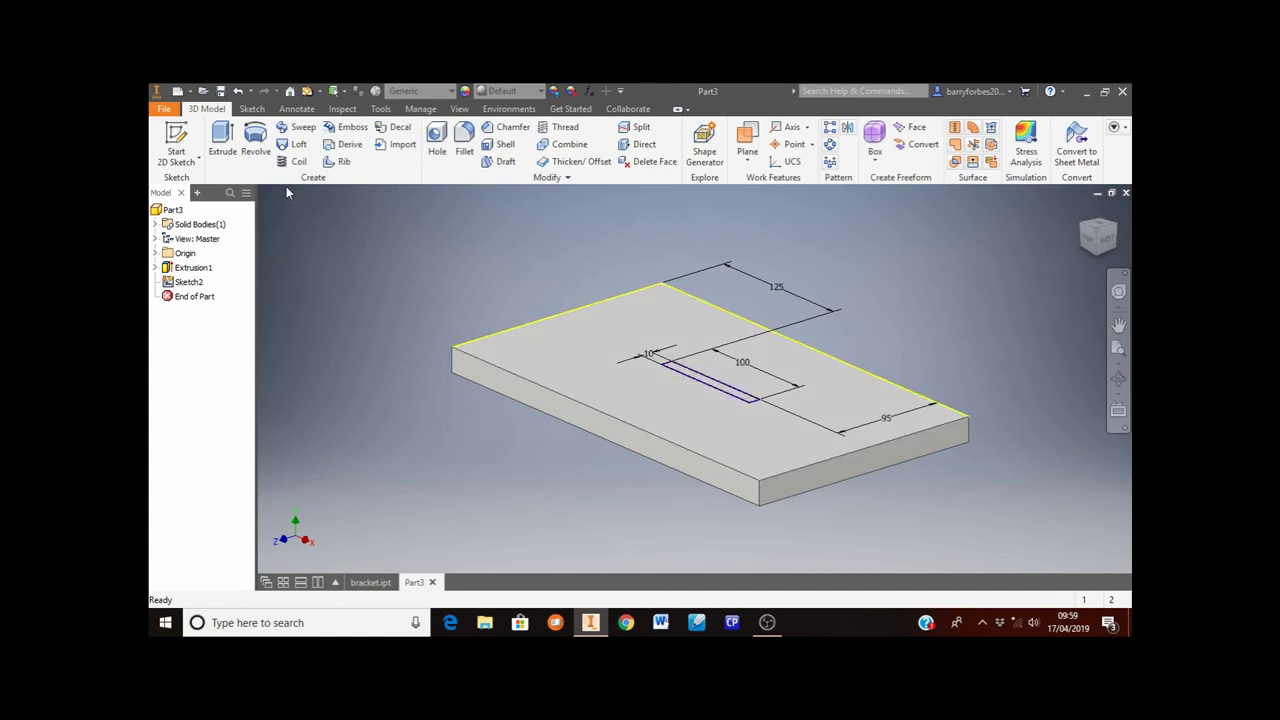
Extrude the thin 100 × 10 mm rectangle 40 mm into an upright rib on the plate
{"action": "left_click", "coordinate": [223, 144]}
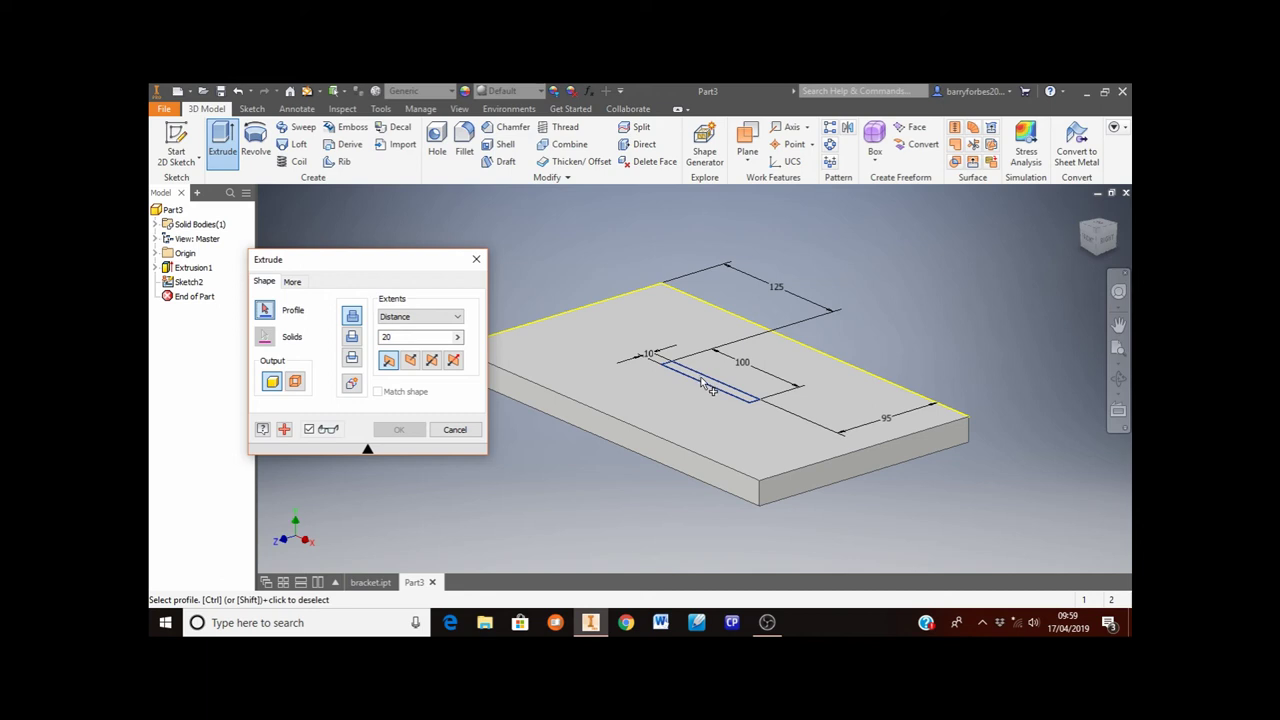
{"action": "left_click", "coordinate": [706, 386]}
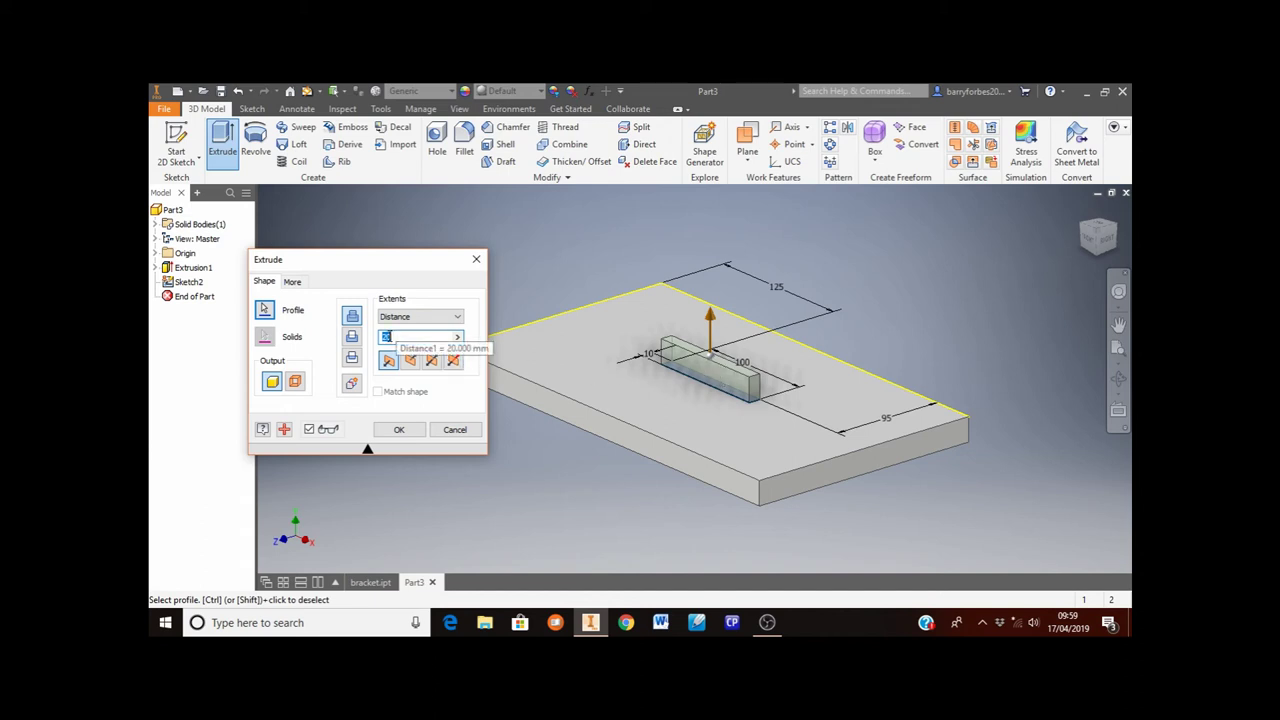
{"action": "type", "text": "40"}
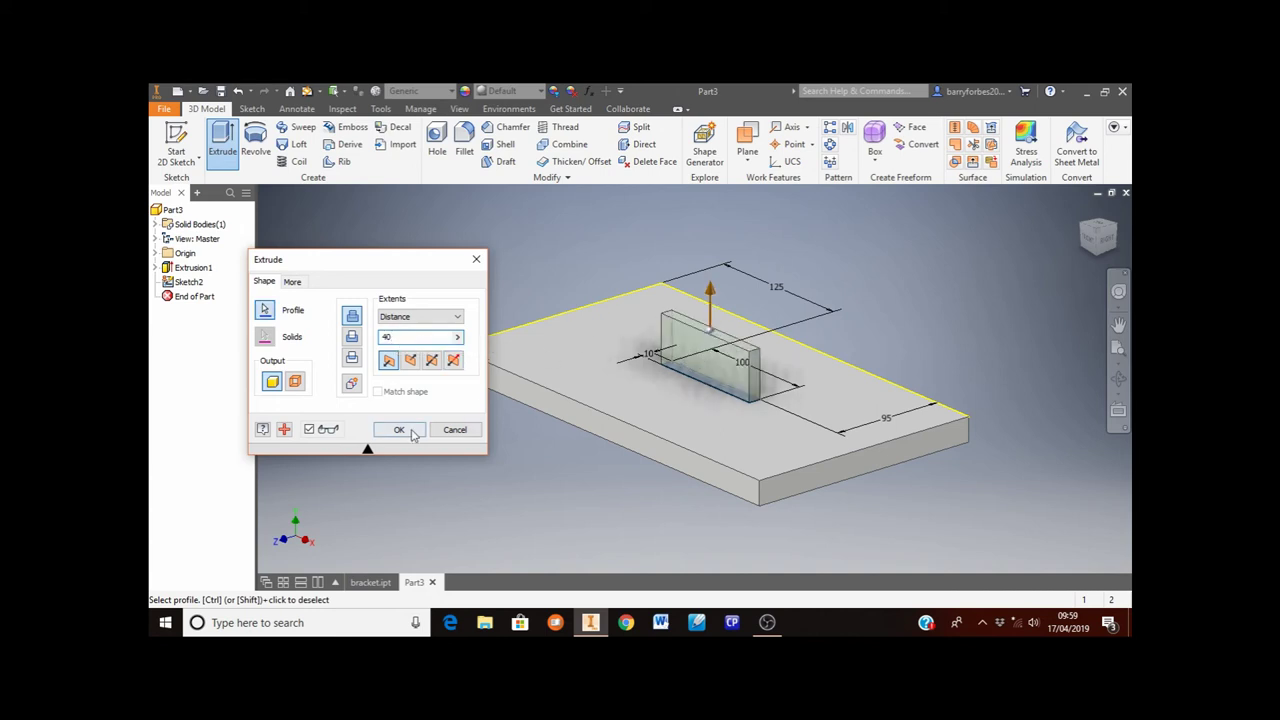
{"action": "left_click", "coordinate": [399, 430]}
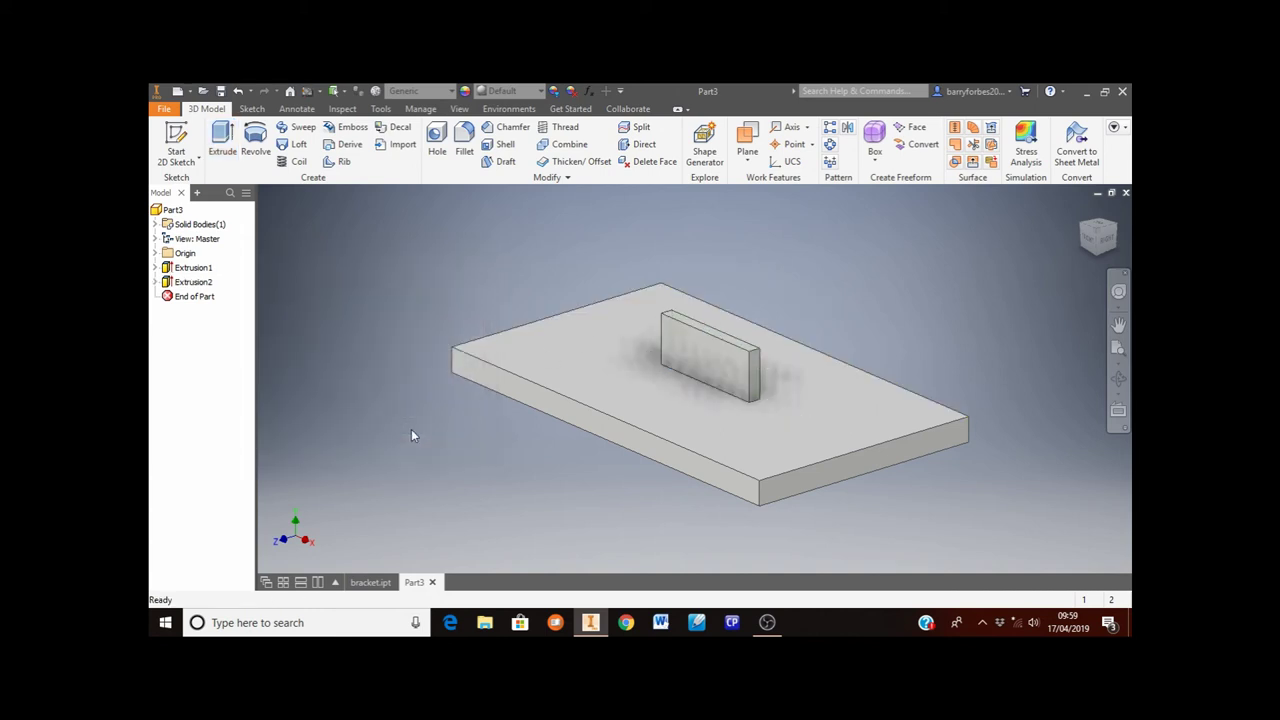
Start a 2 mm fillet and pick the plate's front, right, back-left and bottom front edges
{"action": "left_click", "coordinate": [464, 150]}
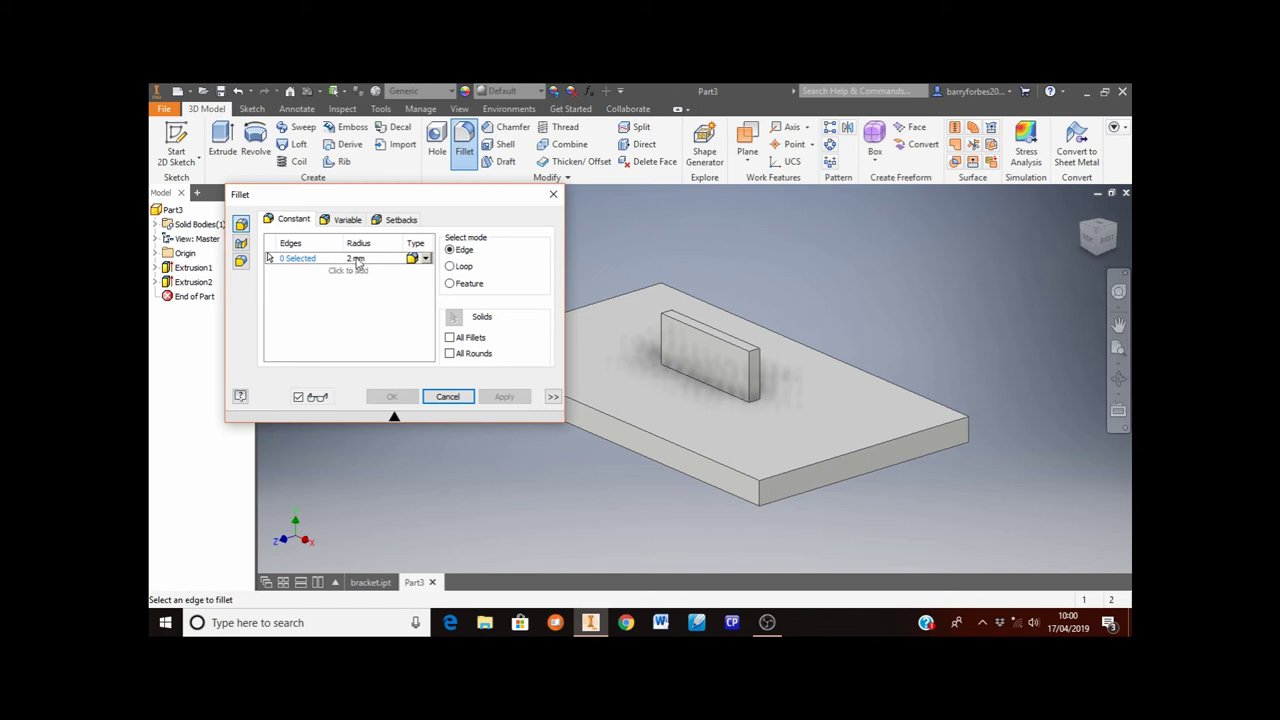
{"action": "left_click", "coordinate": [357, 259]}
{"action": "type", "text": "2"}
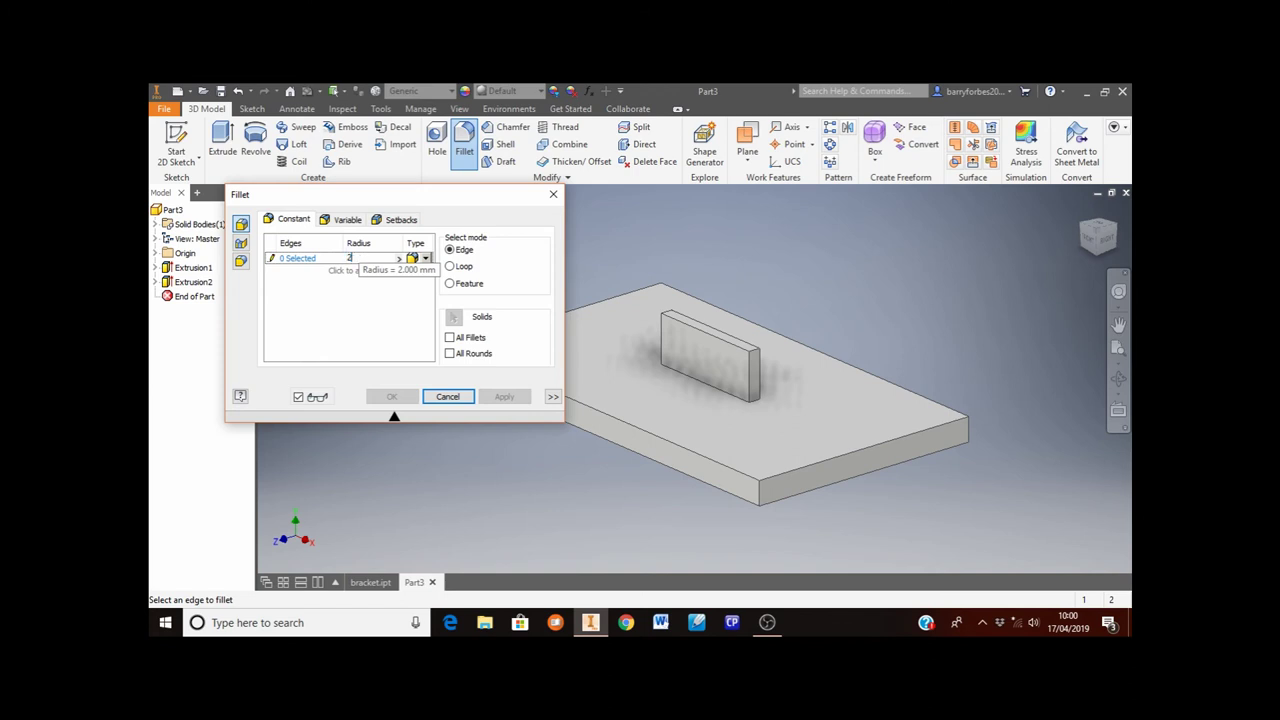
{"action": "left_click", "coordinate": [663, 440]}
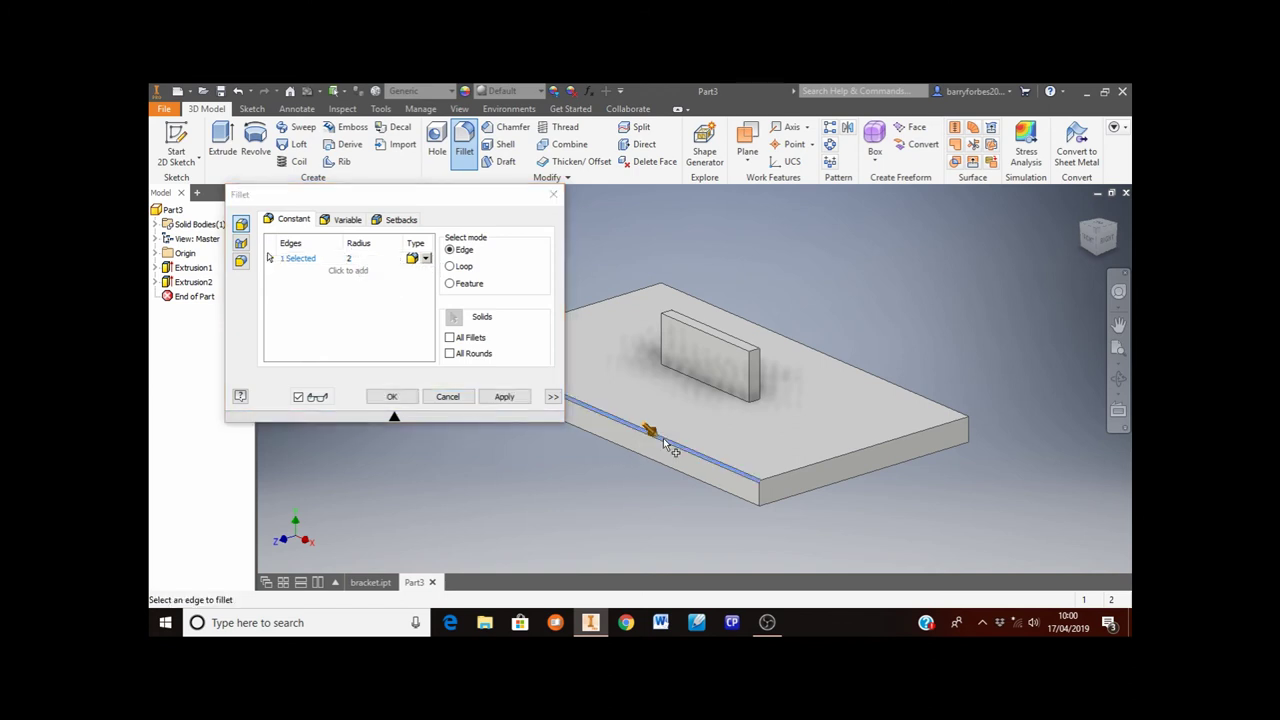
{"action": "left_click", "coordinate": [826, 468]}
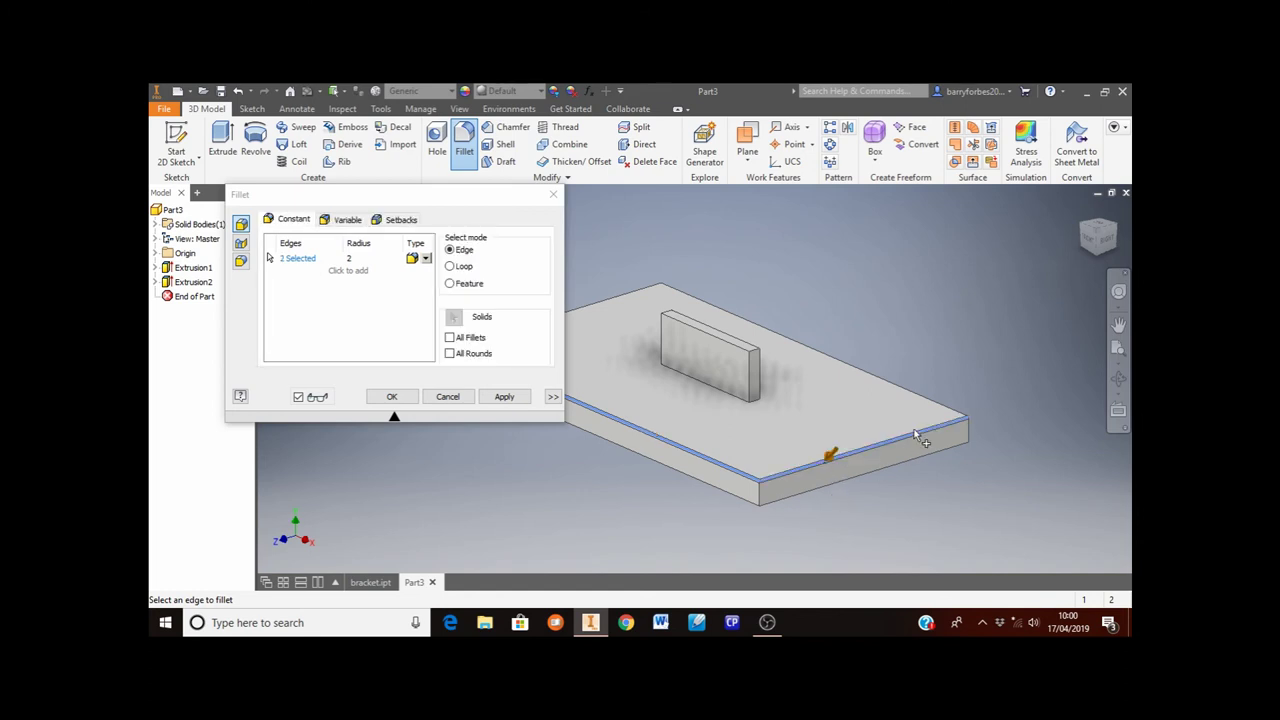
{"action": "left_click", "coordinate": [620, 304]}
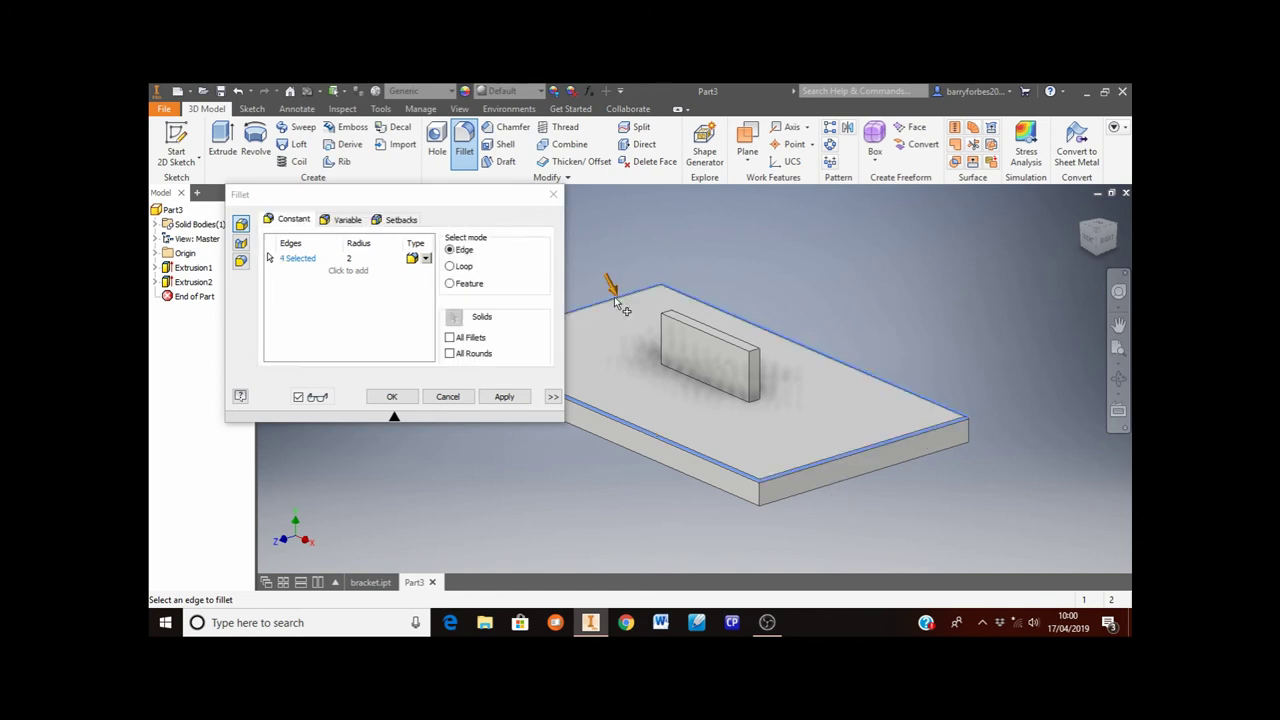
{"action": "left_click", "coordinate": [673, 468]}
{"action": "left_click", "coordinate": [838, 492]}
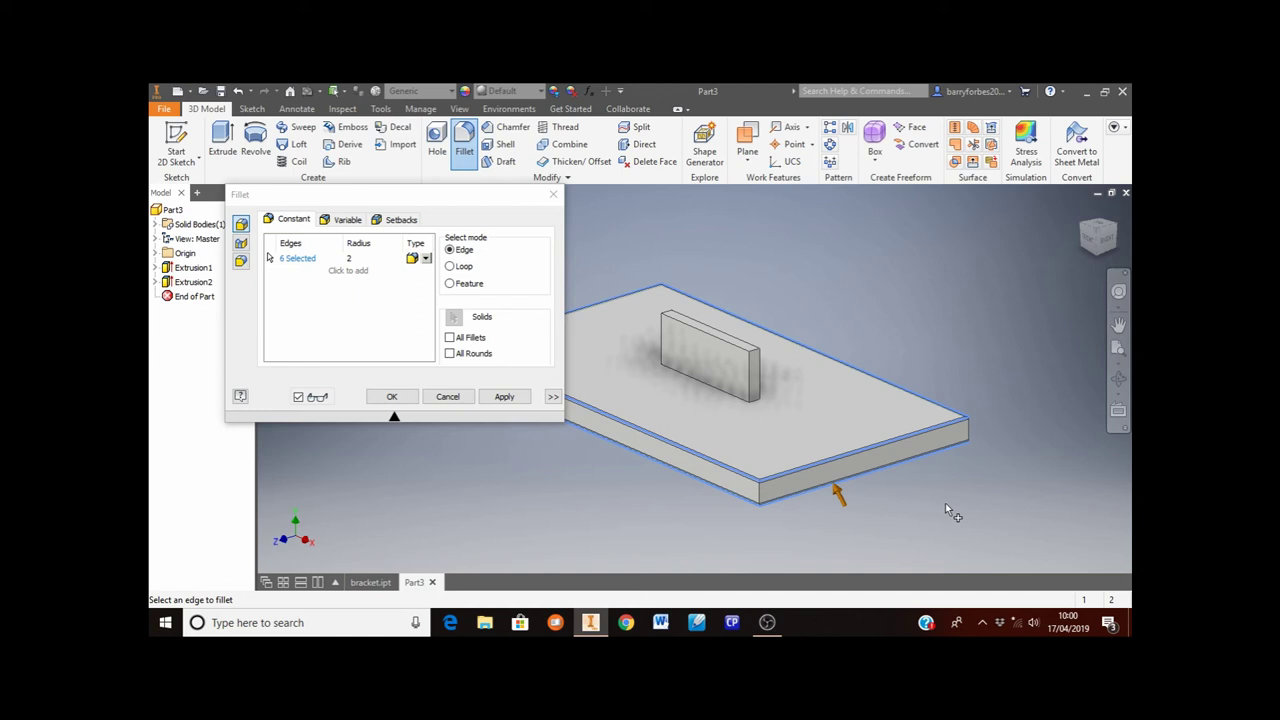
Add more plate edges, including the underside, end and vertical corner edges, to the fillet
{"action": "key", "text": "F4"}
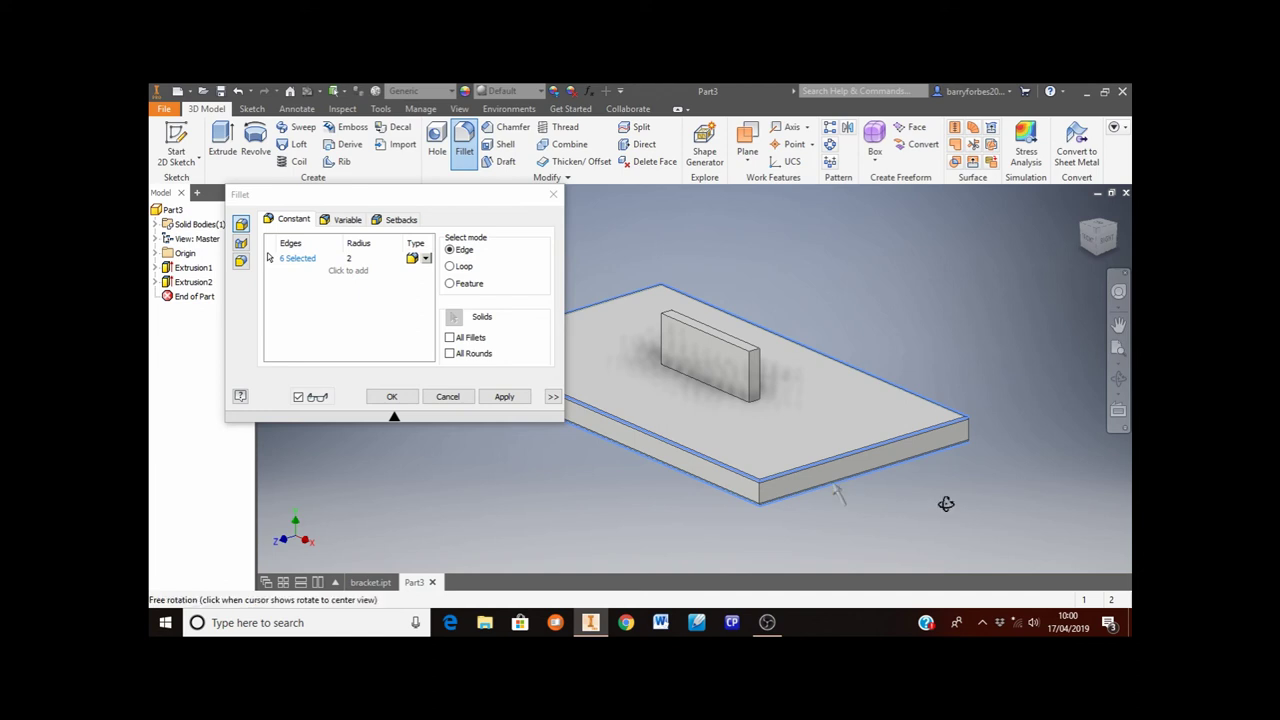
{"action": "left_click_drag", "start_coordinate": [946, 504], "coordinate": [944, 380]}
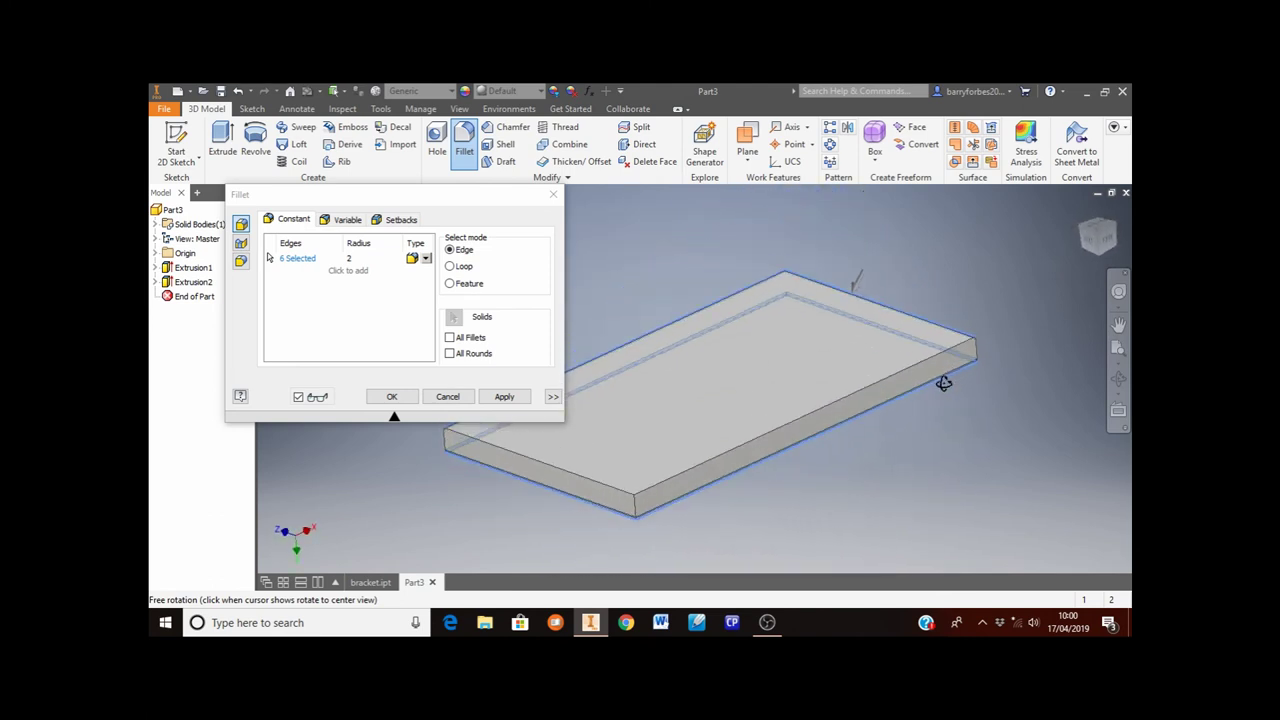
{"action": "key", "text": "Escape"}
{"action": "left_click", "coordinate": [578, 474]}
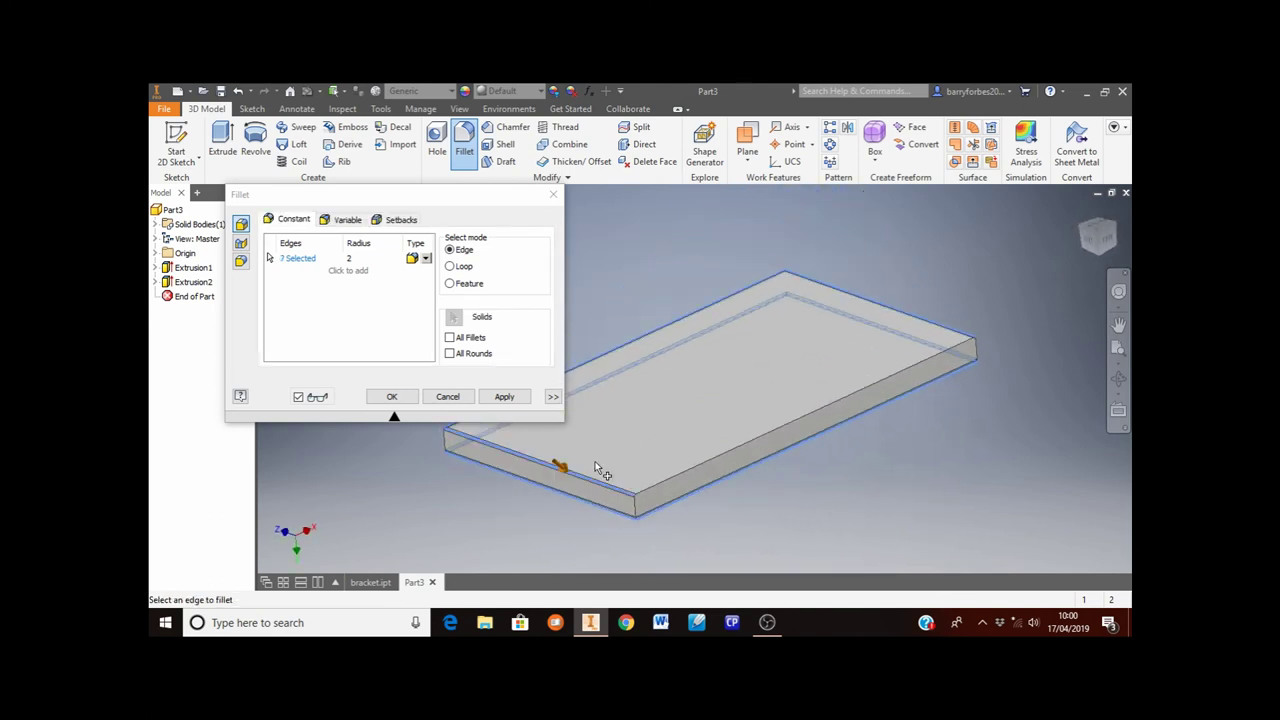
{"action": "left_click", "coordinate": [700, 462]}
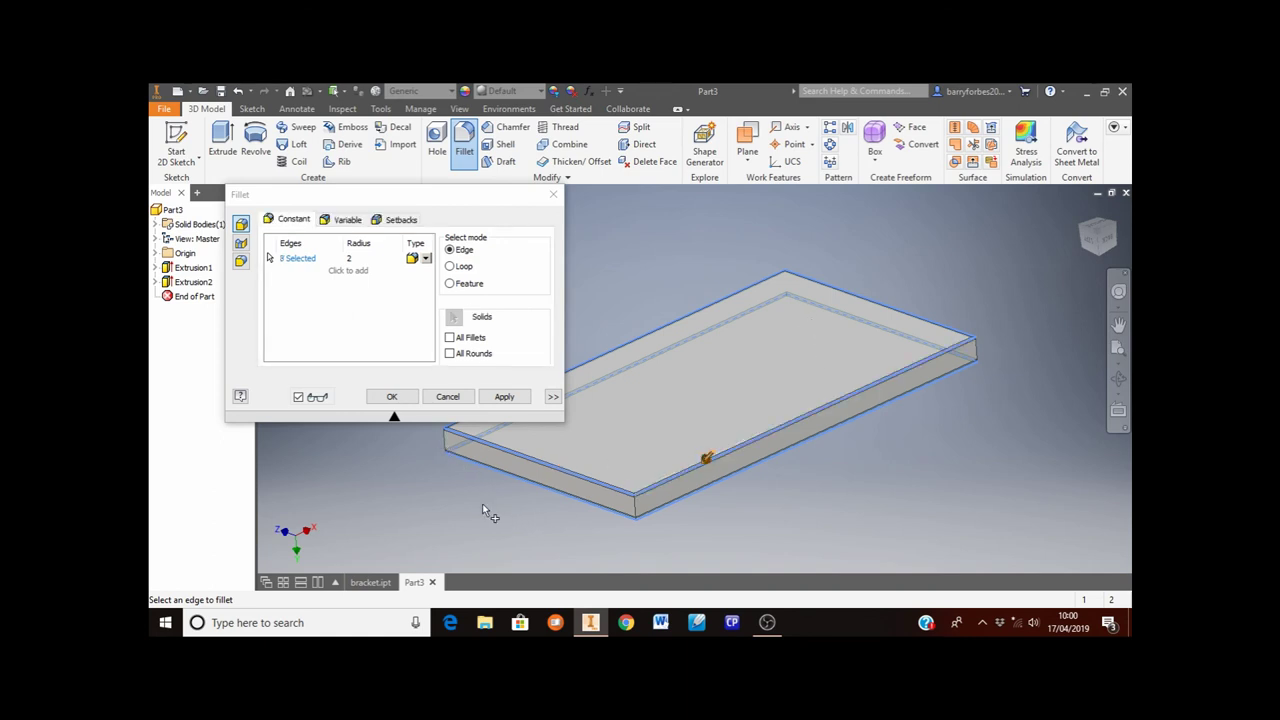
{"action": "left_click", "coordinate": [449, 443]}
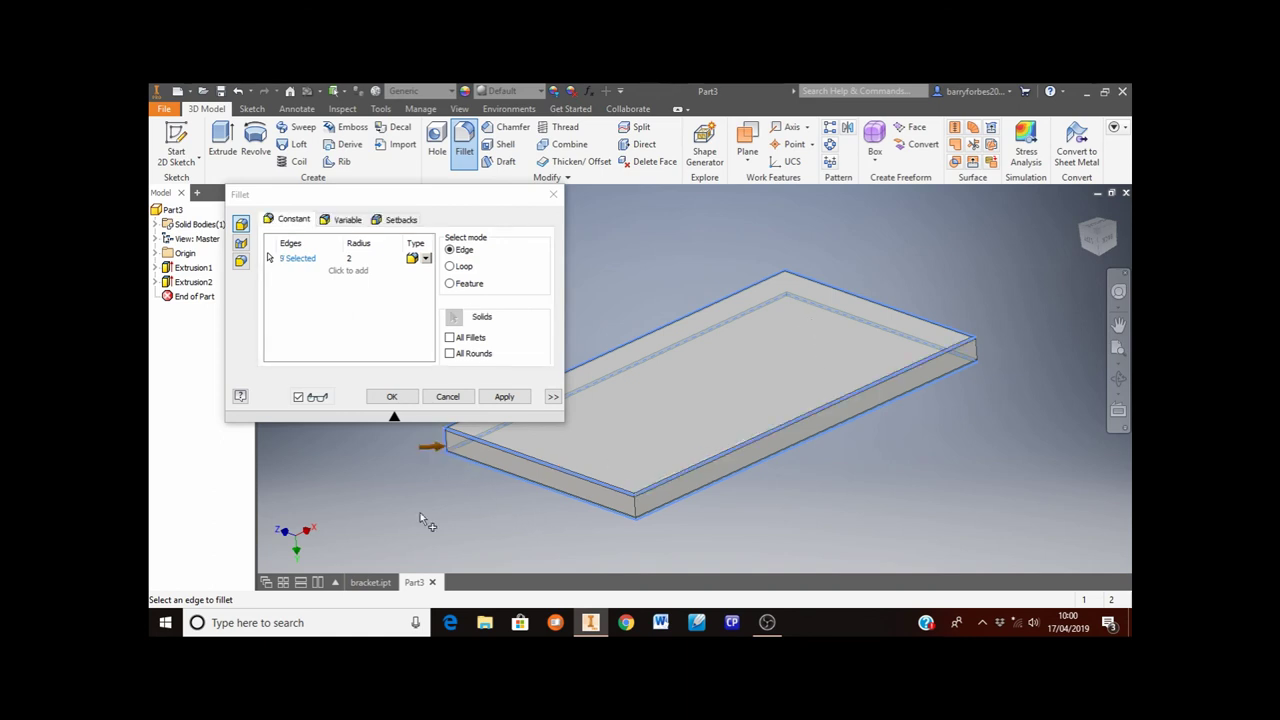
{"action": "left_click", "coordinate": [634, 508]}
{"action": "left_click", "coordinate": [976, 352]}
Add the last vertical corner edge and apply the 2 mm fillet to all twelve edges
{"action": "middle_click_drag", "start_coordinate": [990, 263], "coordinate": [988, 280], "text": "shift"}
{"action": "middle_click_drag", "start_coordinate": [989, 335], "coordinate": [991, 383], "text": "shift"}
{"action": "left_click", "coordinate": [795, 493]}
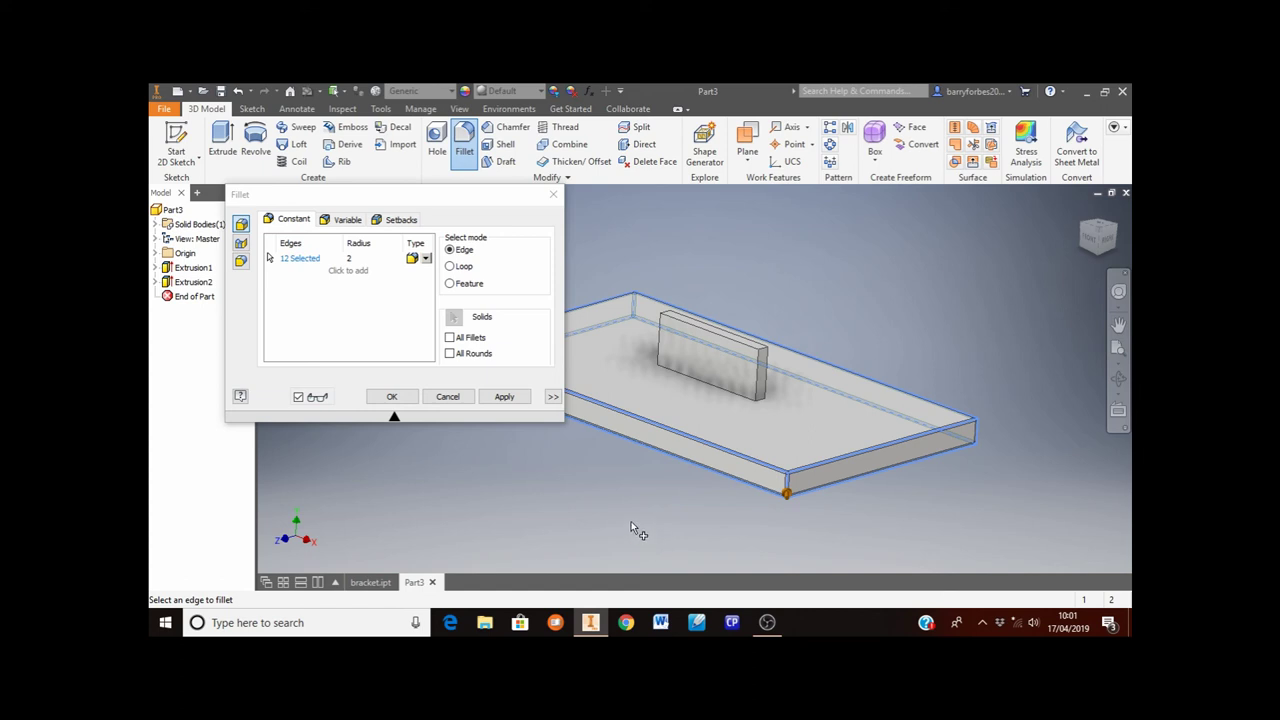
{"action": "middle_click_drag", "start_coordinate": [619, 516], "coordinate": [737, 531]}
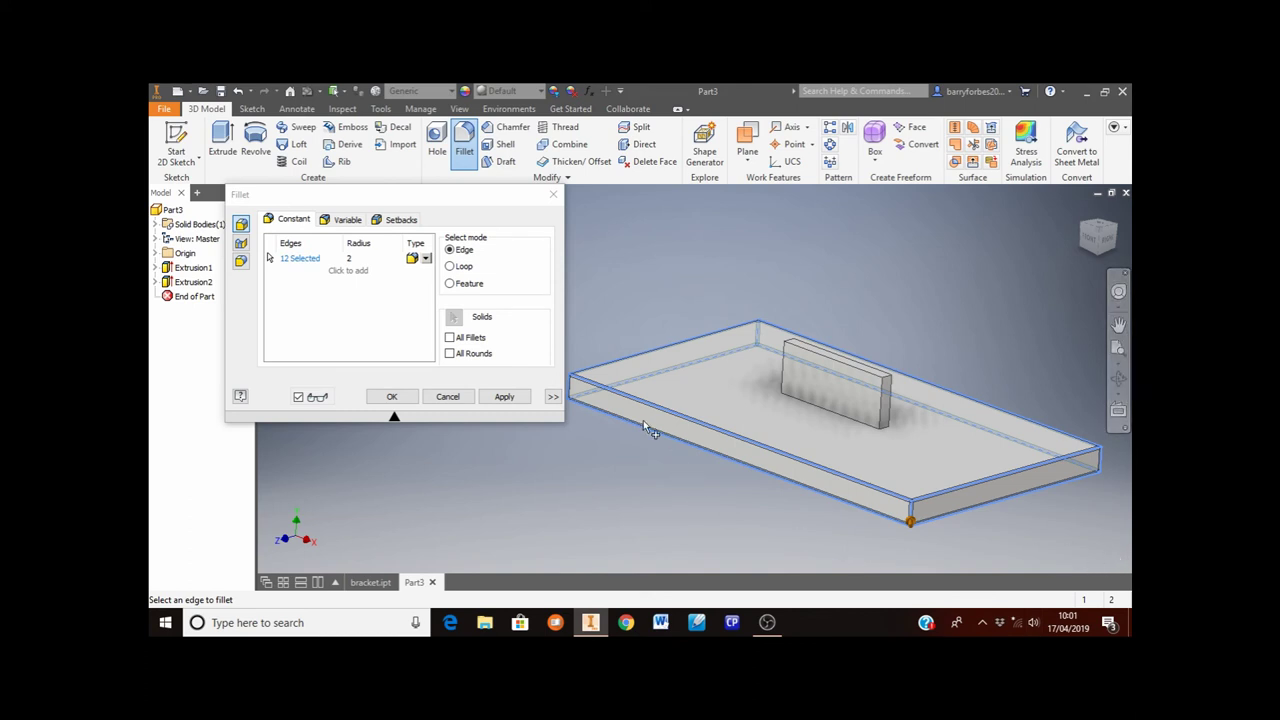
{"action": "left_click", "coordinate": [514, 397]}
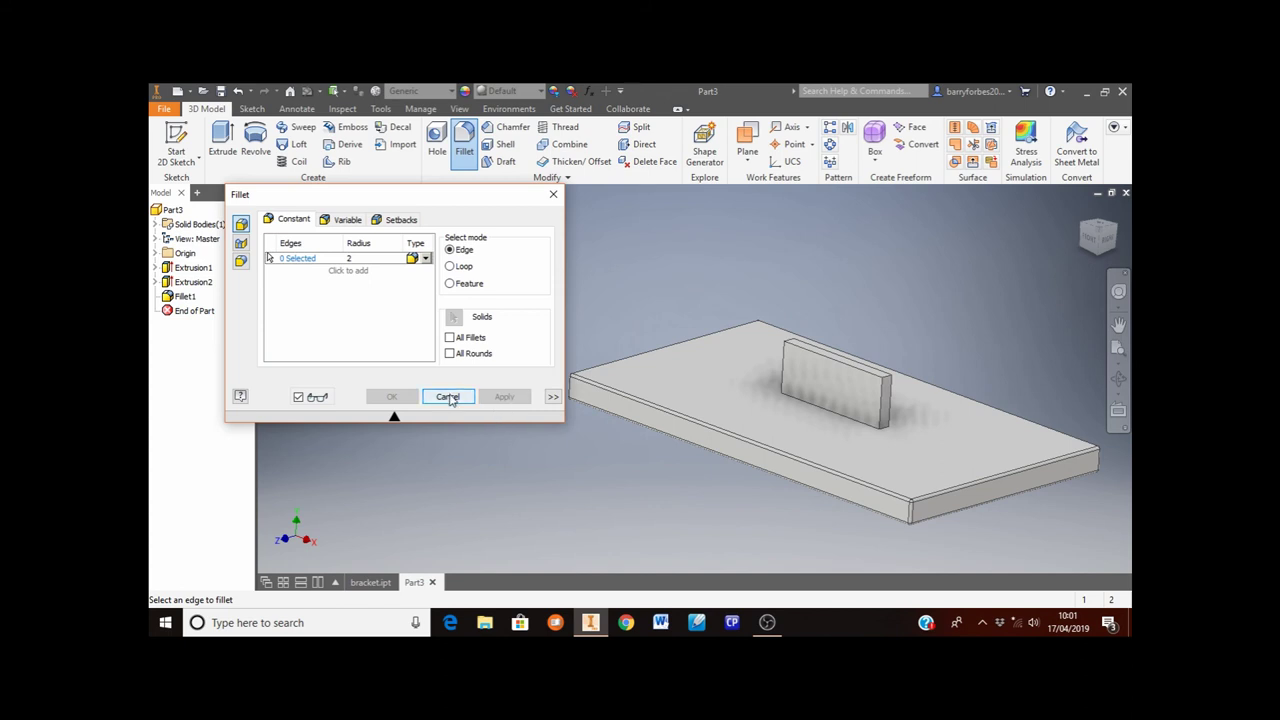
{"action": "left_click", "coordinate": [449, 397]}
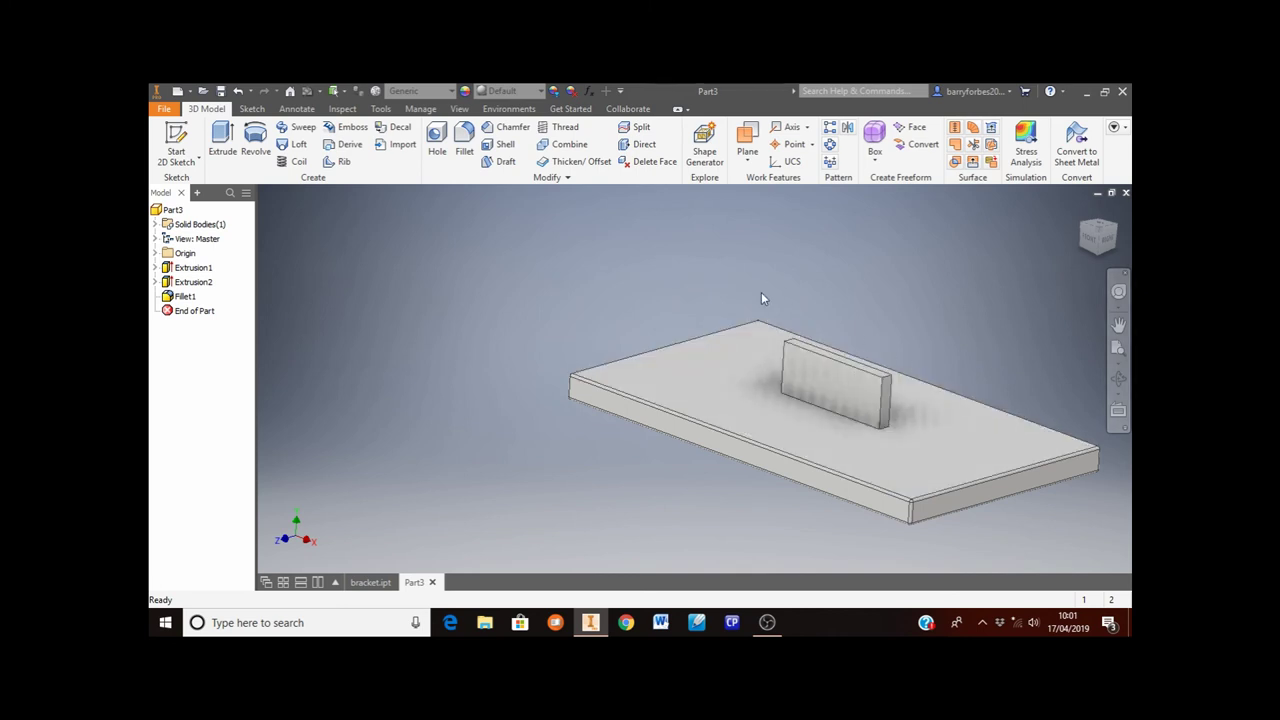
Start a 1 mm chamfer and select the upright block's two bottom edges
{"action": "left_click", "coordinate": [511, 128]}
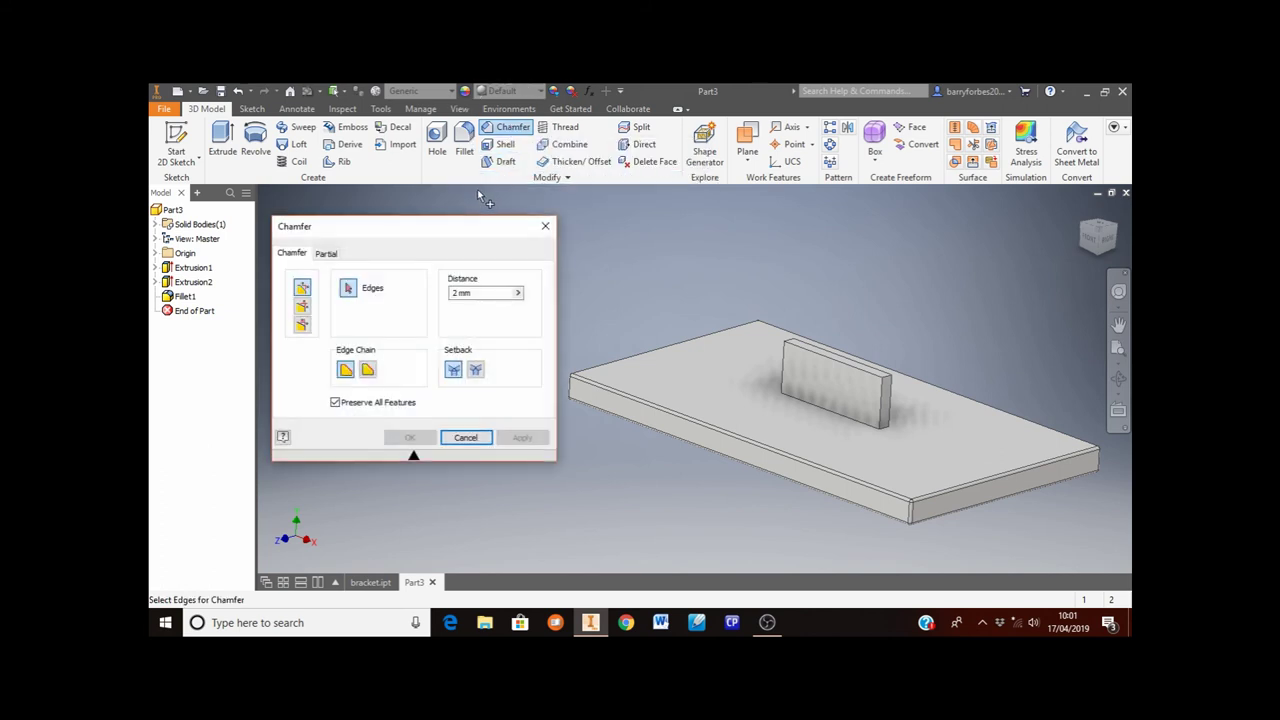
{"action": "left_click", "coordinate": [456, 292]}
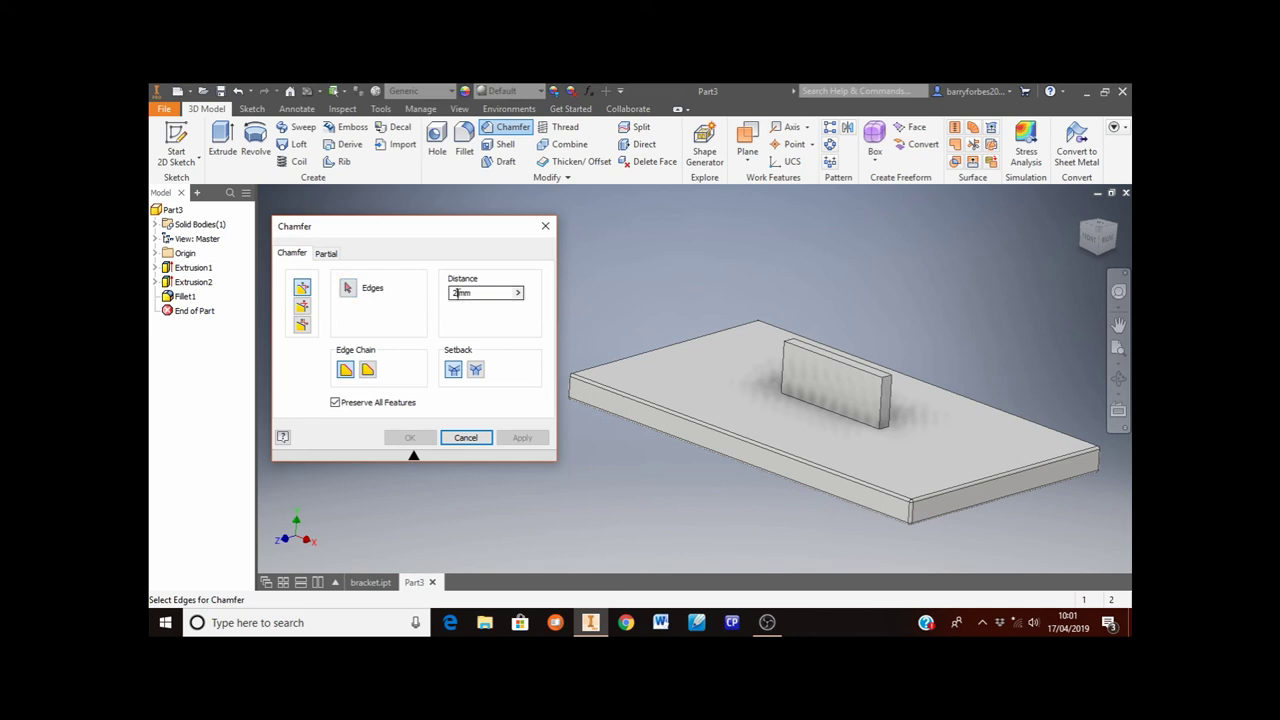
{"action": "left_click", "coordinate": [460, 292]}
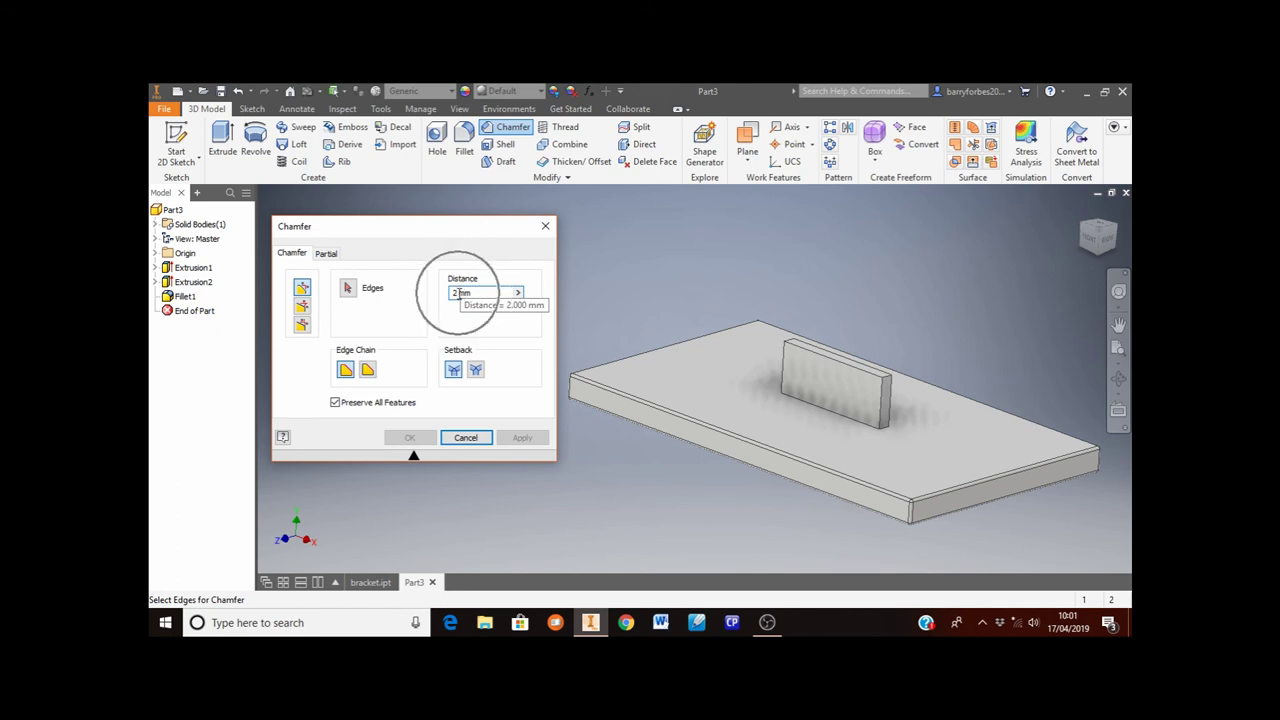
{"action": "key", "text": "BackSpace"}
{"action": "type", "text": "1"}
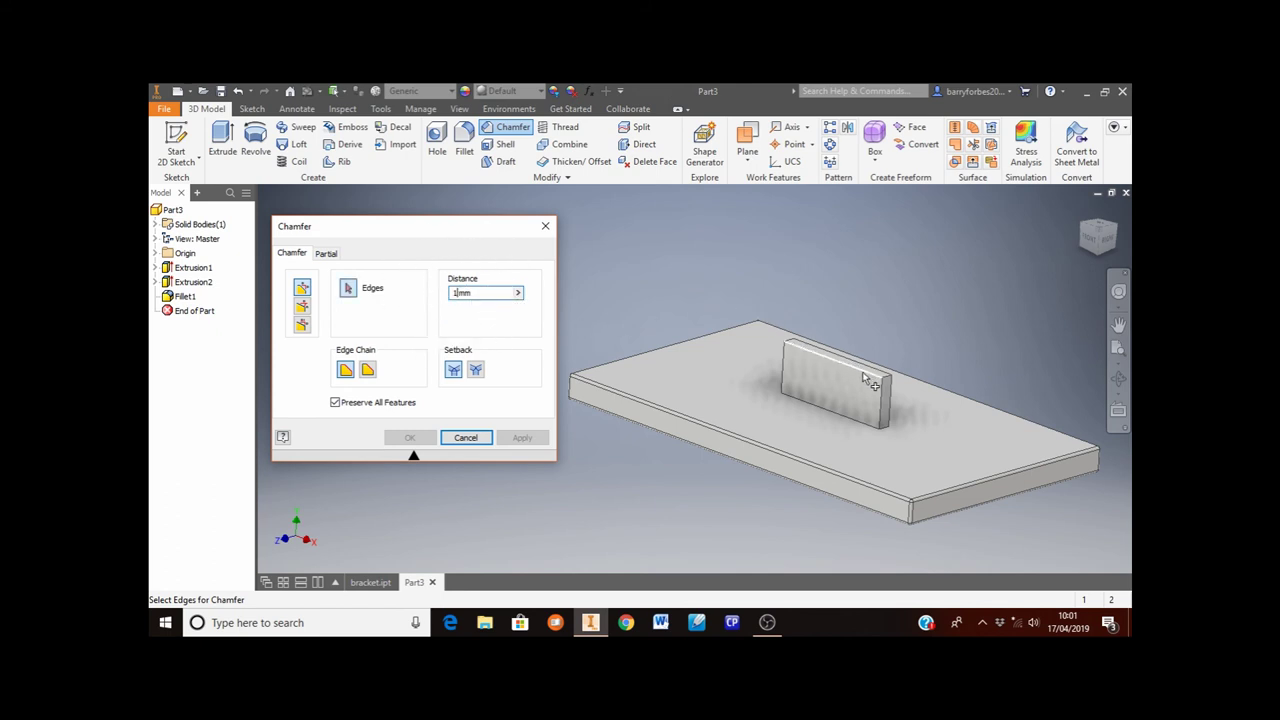
{"action": "scroll", "coordinate": [862, 386], "scroll_direction": "down", "scroll_amount": 3}
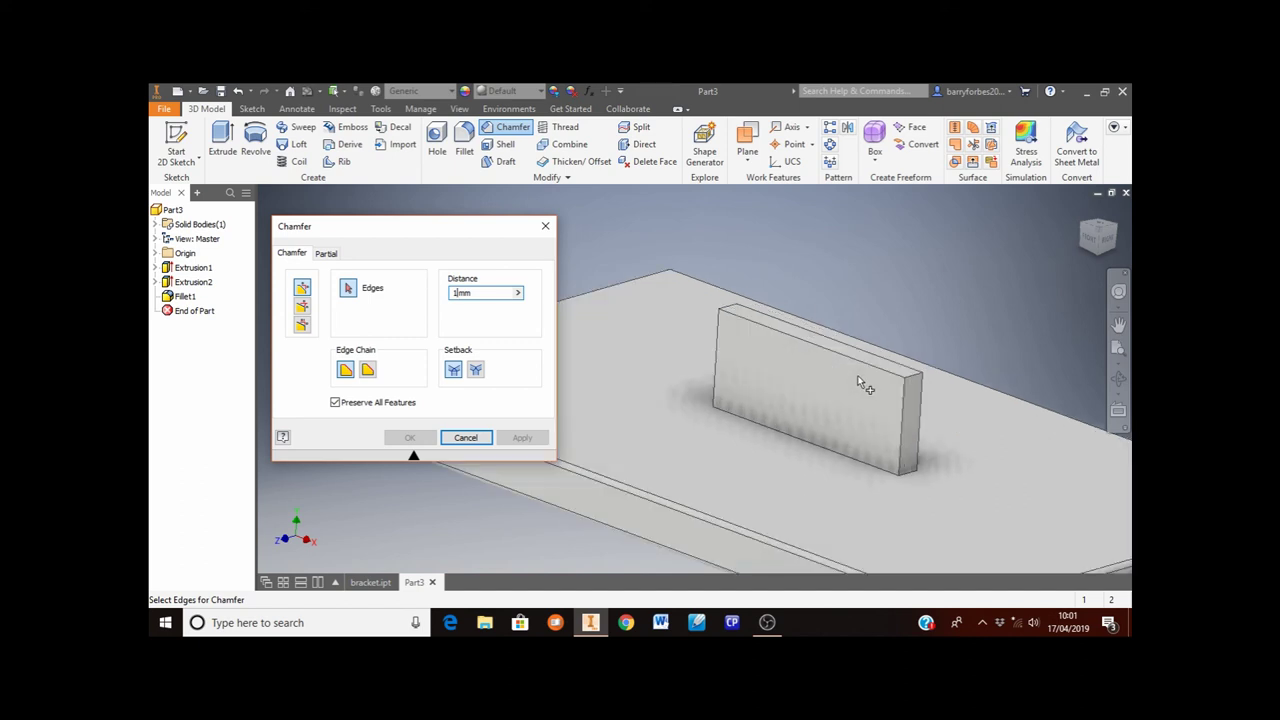
{"action": "scroll", "coordinate": [838, 368], "scroll_direction": "down", "scroll_amount": 2}
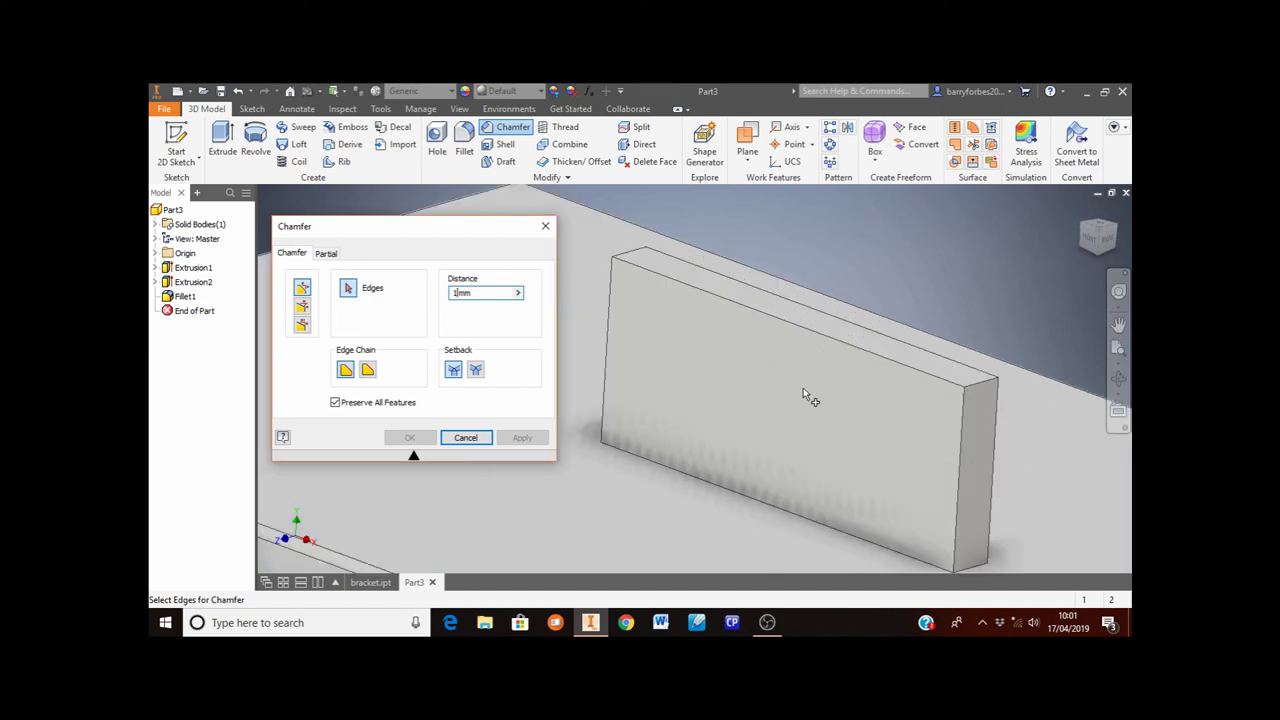
{"action": "middle_click_drag", "start_coordinate": [803, 393], "coordinate": [800, 351]}
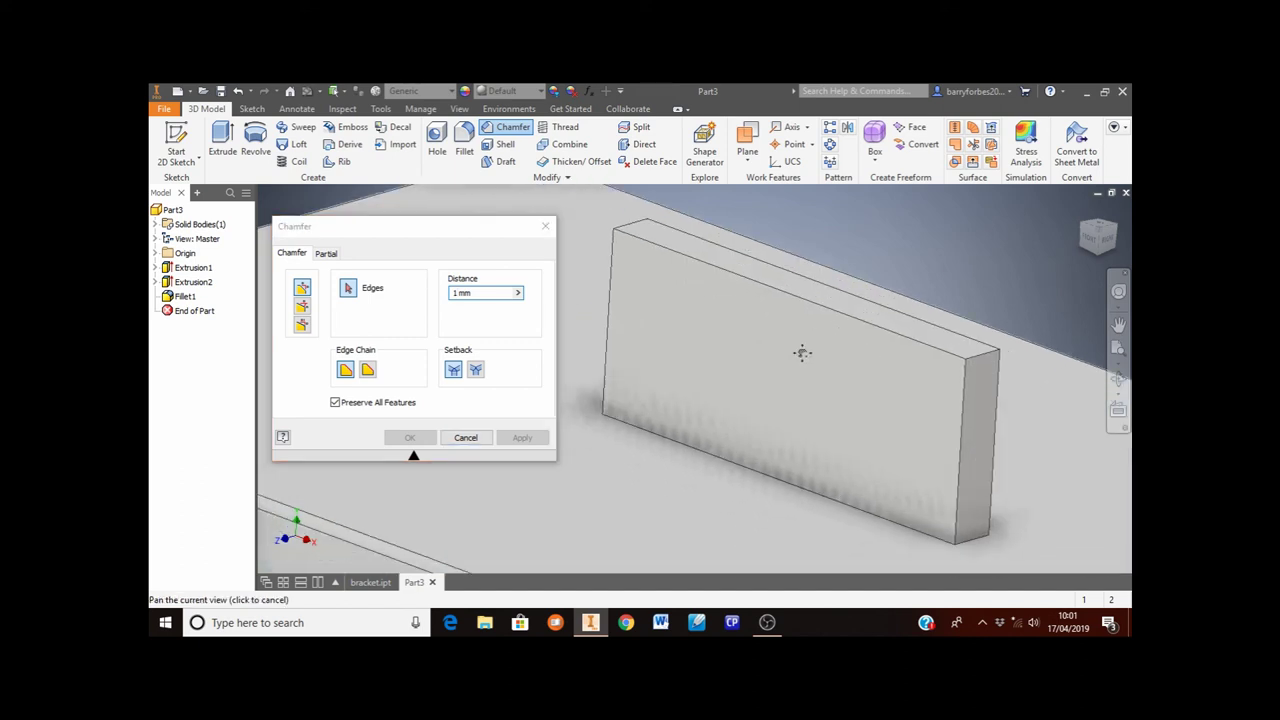
{"action": "left_click", "coordinate": [781, 469]}
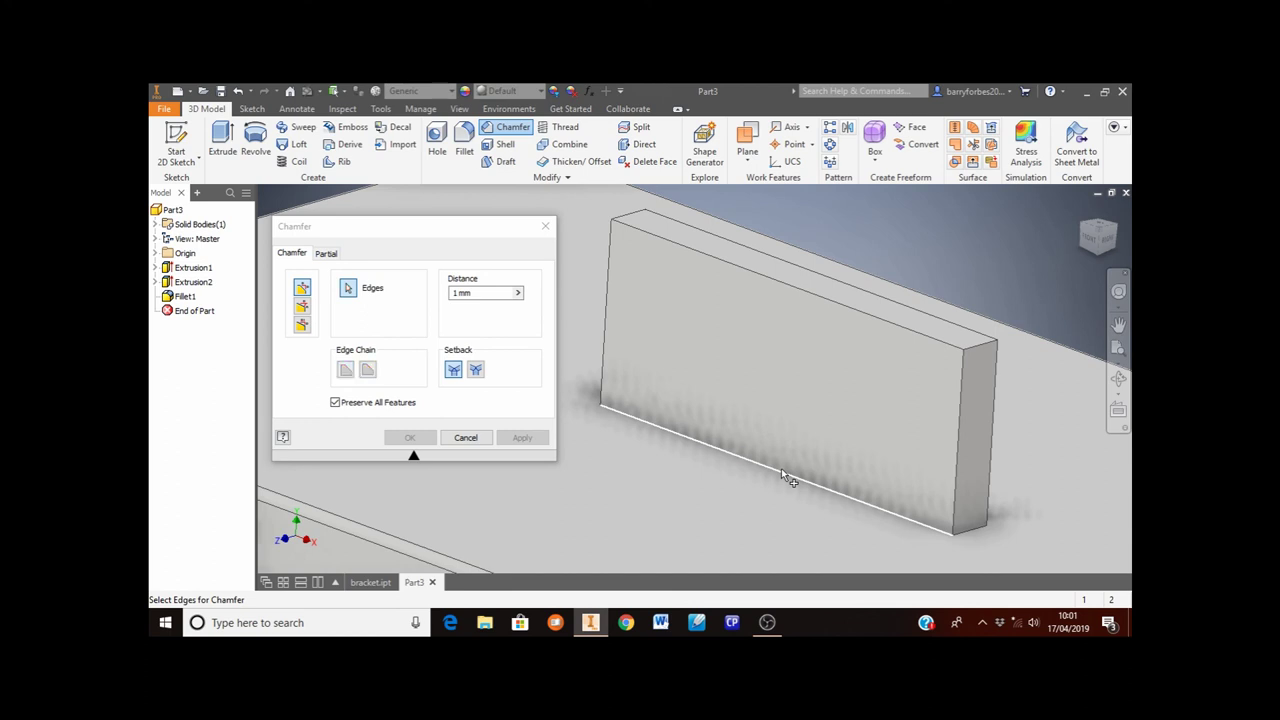
{"action": "left_click", "coordinate": [974, 532]}
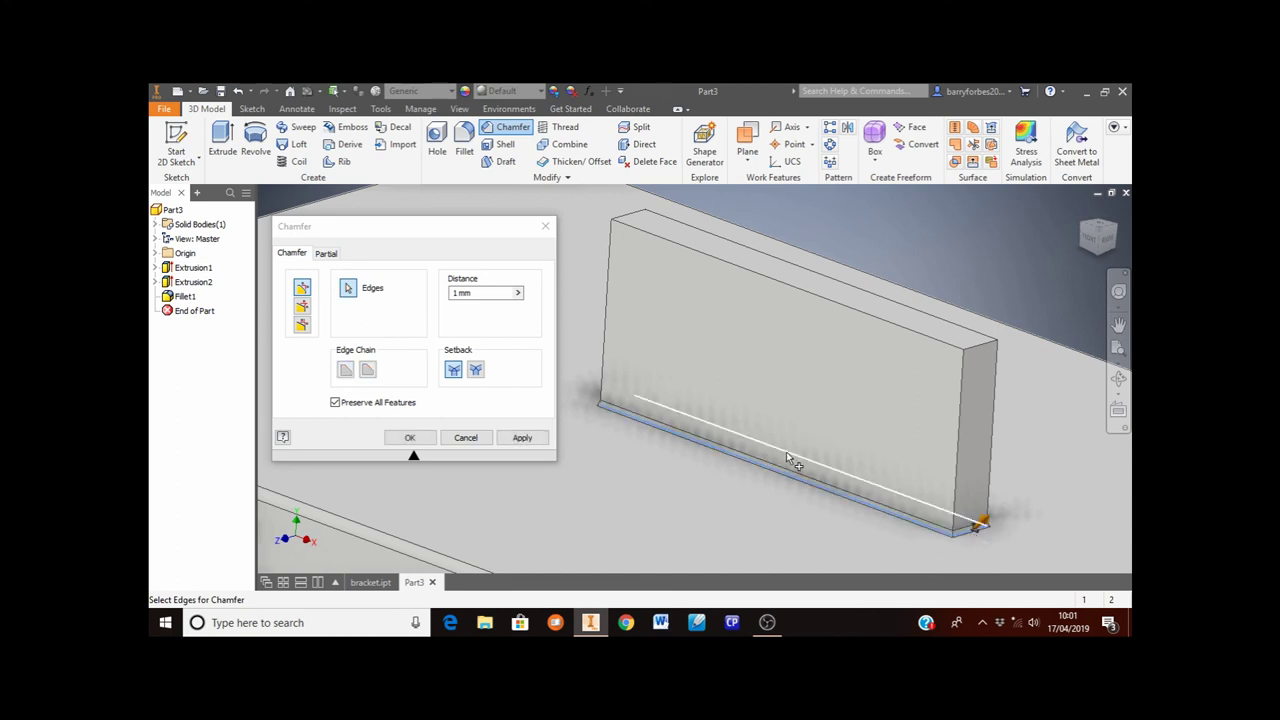
Add the block's top long and end edges and apply the 1 mm chamfer
{"action": "scroll", "coordinate": [725, 380], "scroll_direction": "down", "scroll_amount": 5}
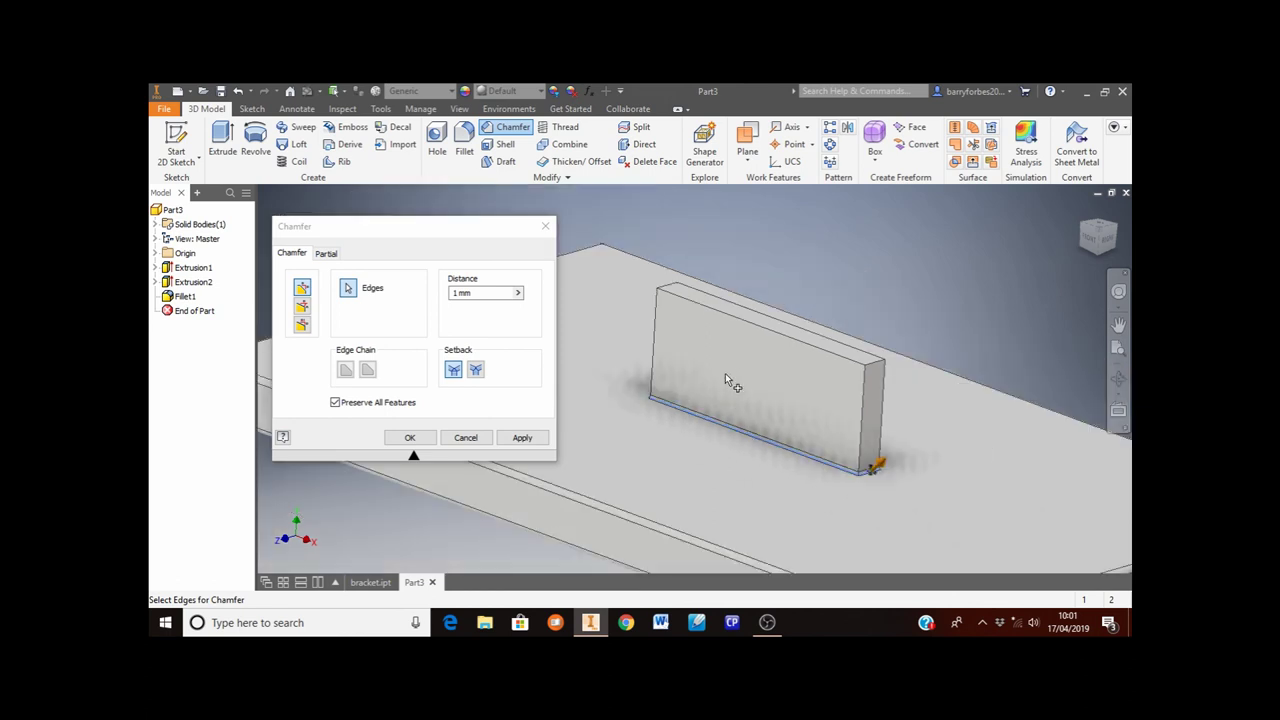
{"action": "middle_click_drag", "start_coordinate": [742, 370], "coordinate": [705, 413], "text": "shift"}
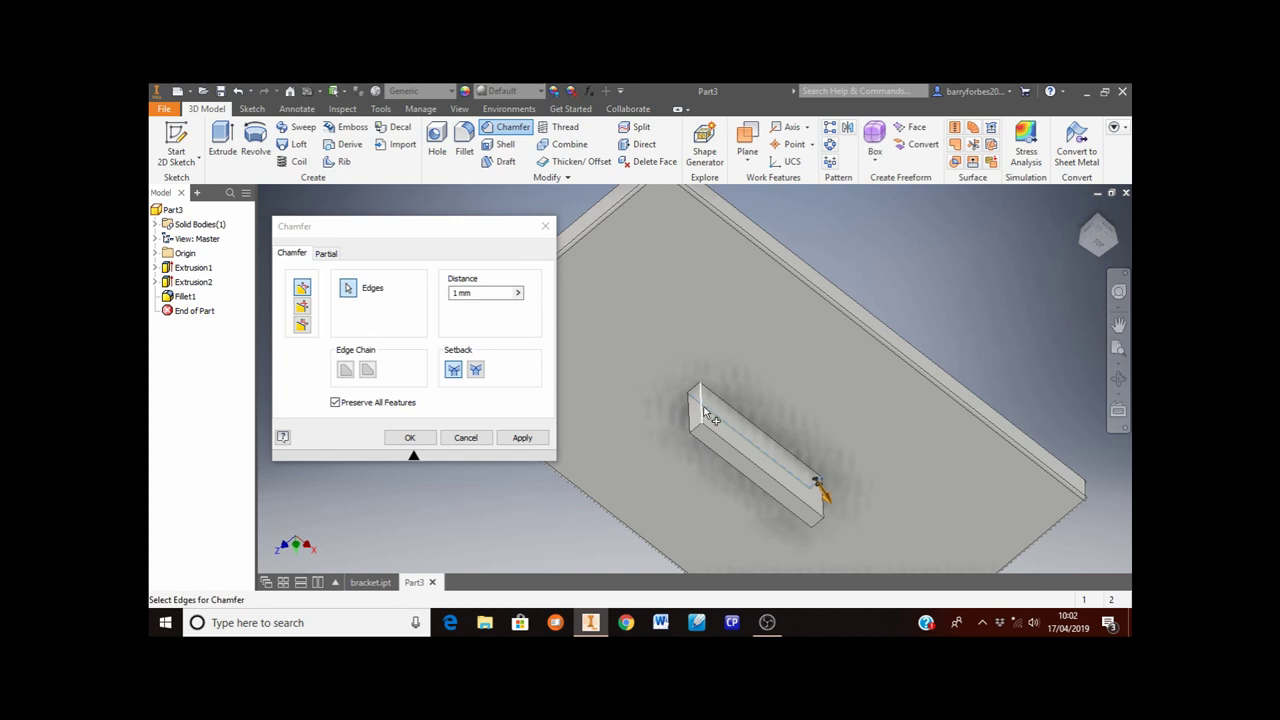
{"action": "left_click", "coordinate": [700, 398]}
{"action": "middle_click_drag", "start_coordinate": [798, 431], "coordinate": [757, 348], "text": "shift"}
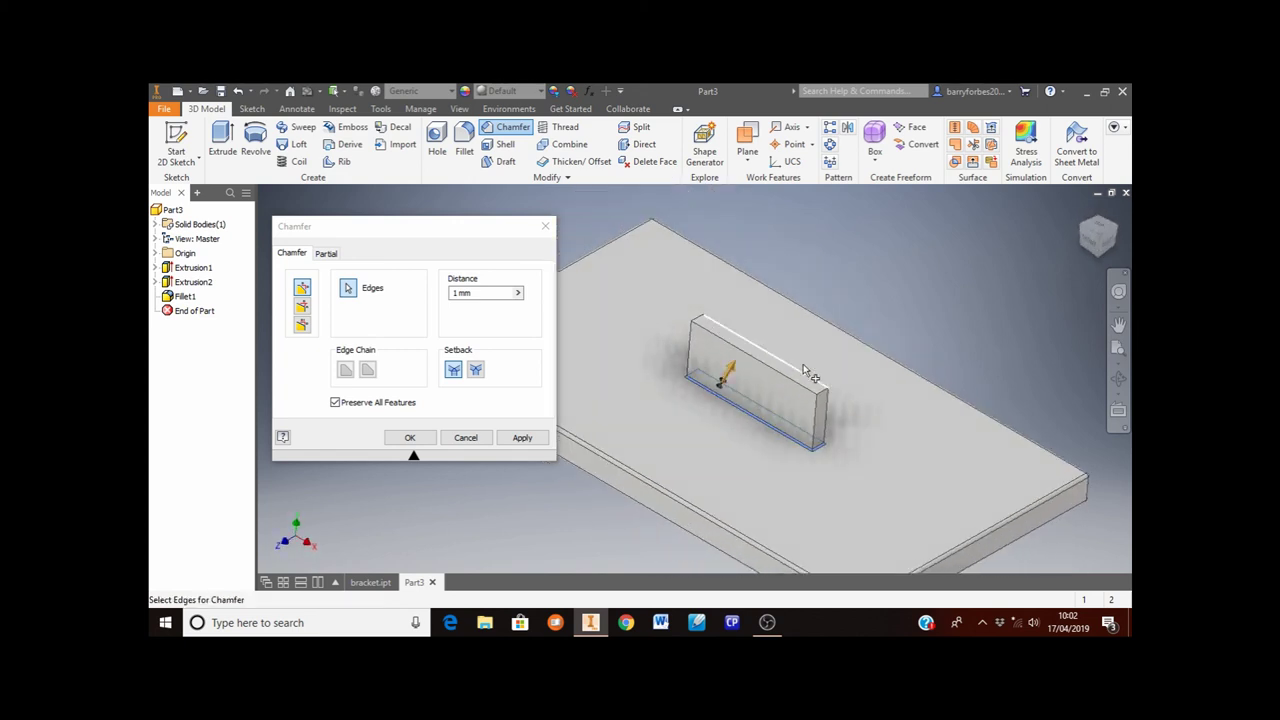
{"action": "left_click", "coordinate": [707, 326]}
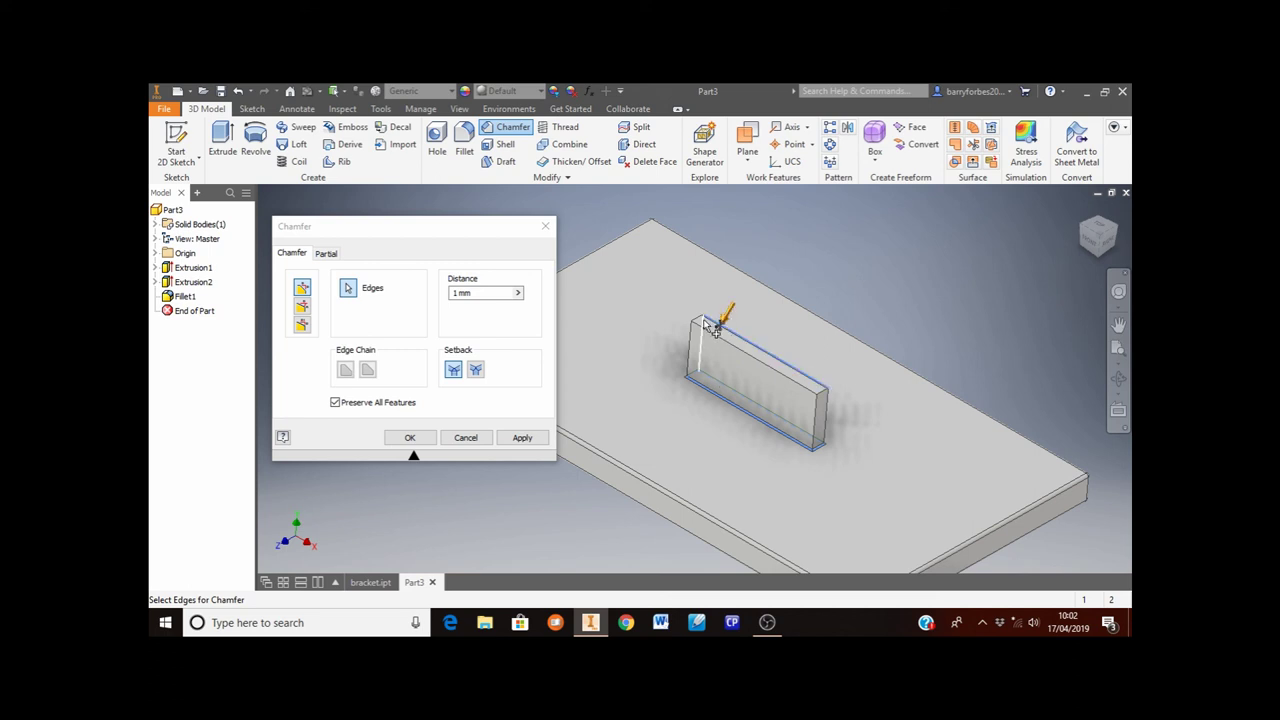
{"action": "left_click", "coordinate": [748, 362]}
{"action": "left_click", "coordinate": [826, 404]}
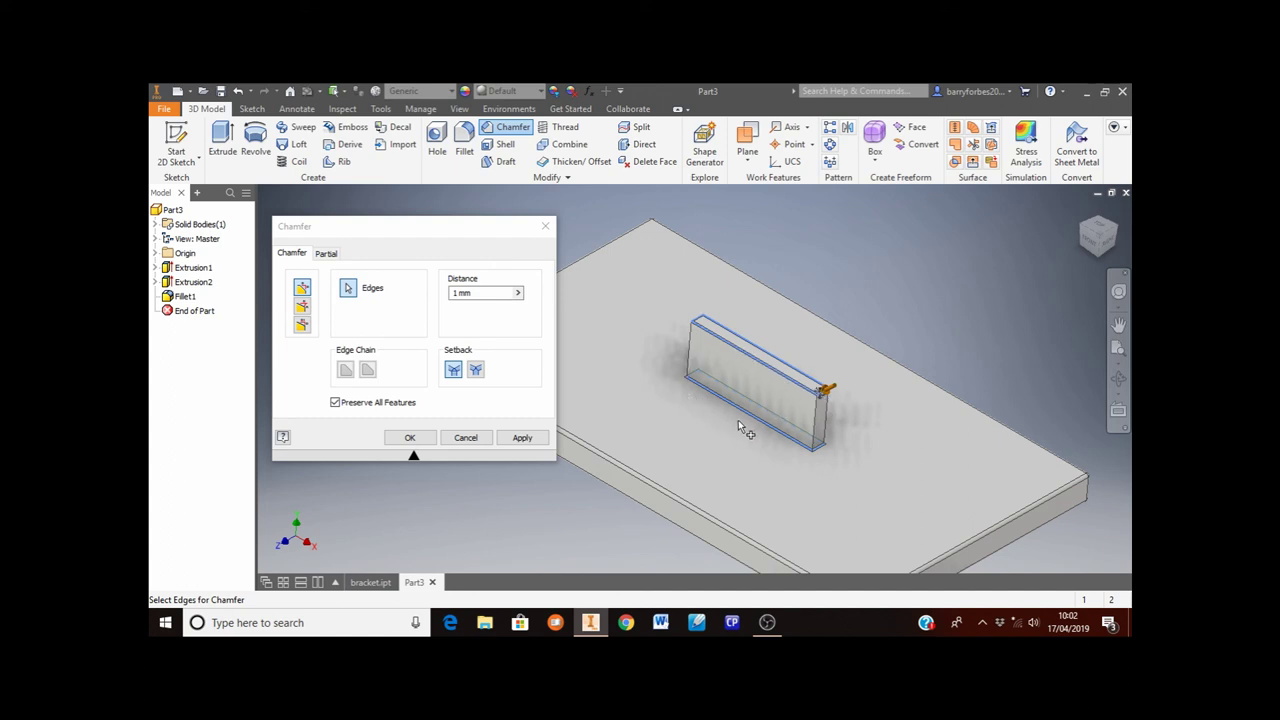
{"action": "left_click", "coordinate": [522, 438]}
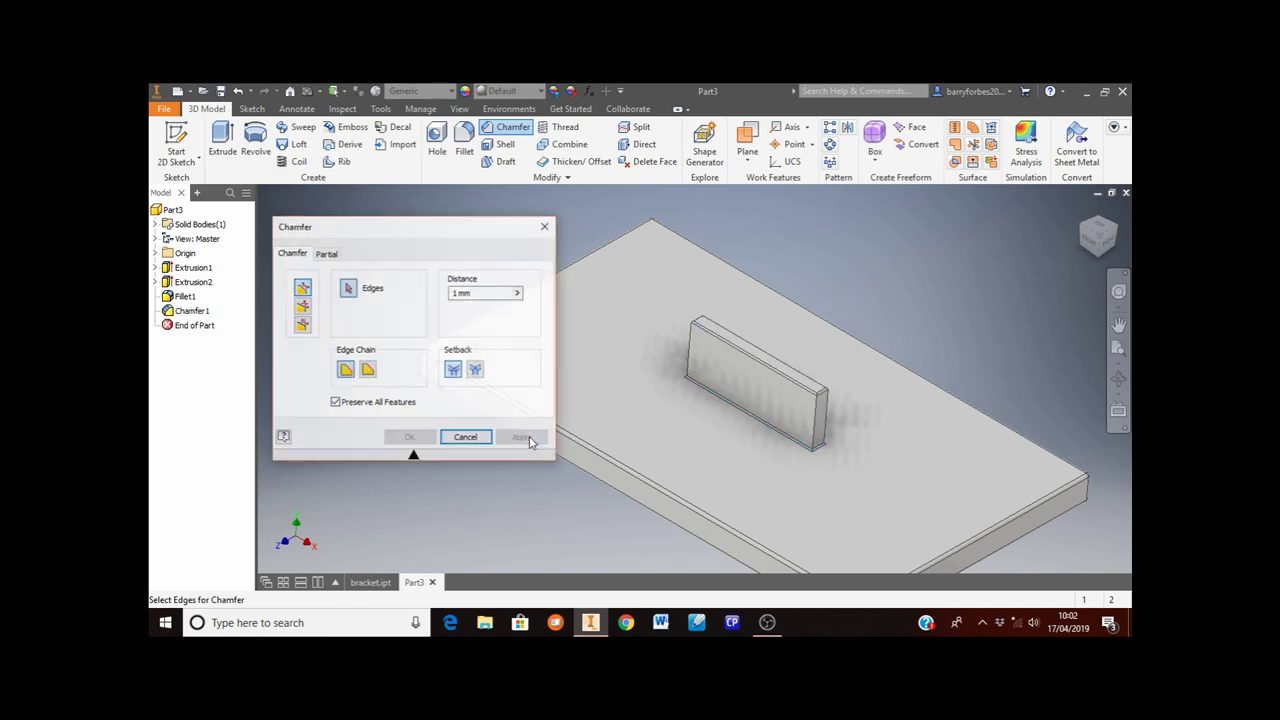
{"action": "left_click", "coordinate": [466, 439]}
Assign the UHMW, Black plastic material to Part3 from the Material Browser
{"action": "scroll", "coordinate": [381, 313], "scroll_direction": "down", "scroll_amount": 3}
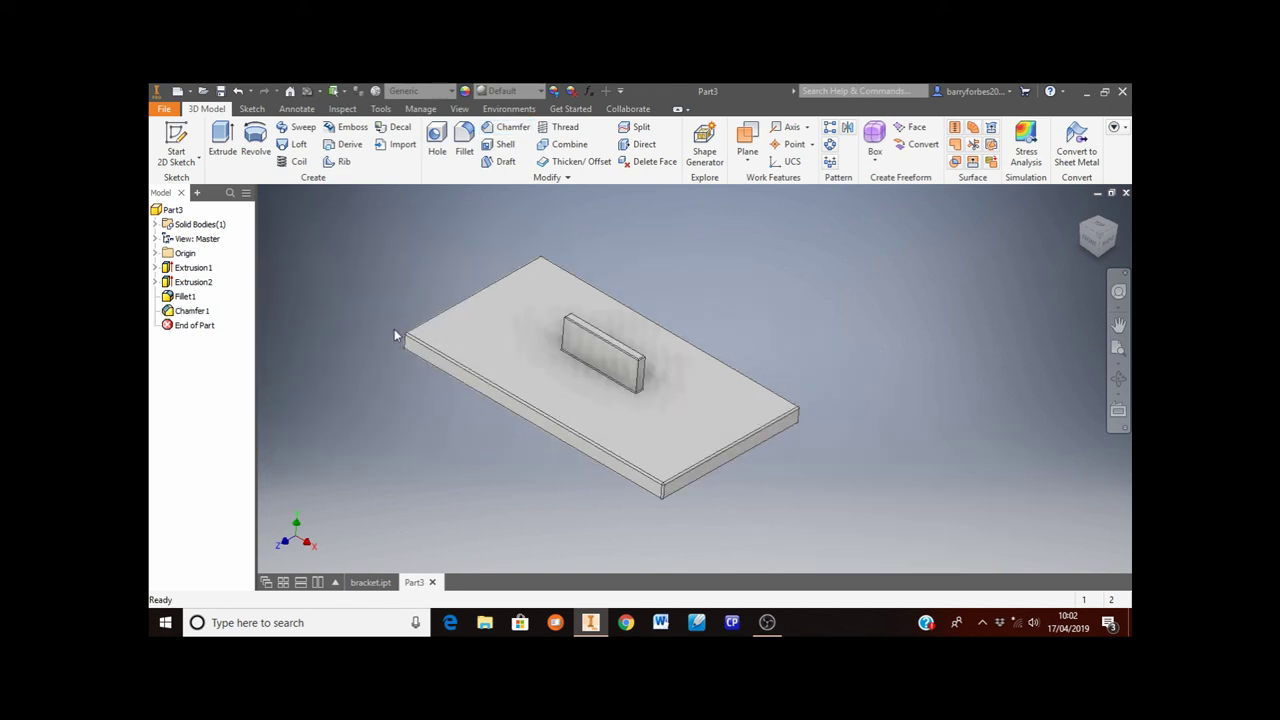
{"action": "scroll", "coordinate": [394, 329], "scroll_direction": "up", "scroll_amount": 4}
{"action": "scroll", "coordinate": [397, 326], "scroll_direction": "down", "scroll_amount": 2}
{"action": "middle_click_drag", "start_coordinate": [429, 445], "coordinate": [457, 441], "text": "shift"}
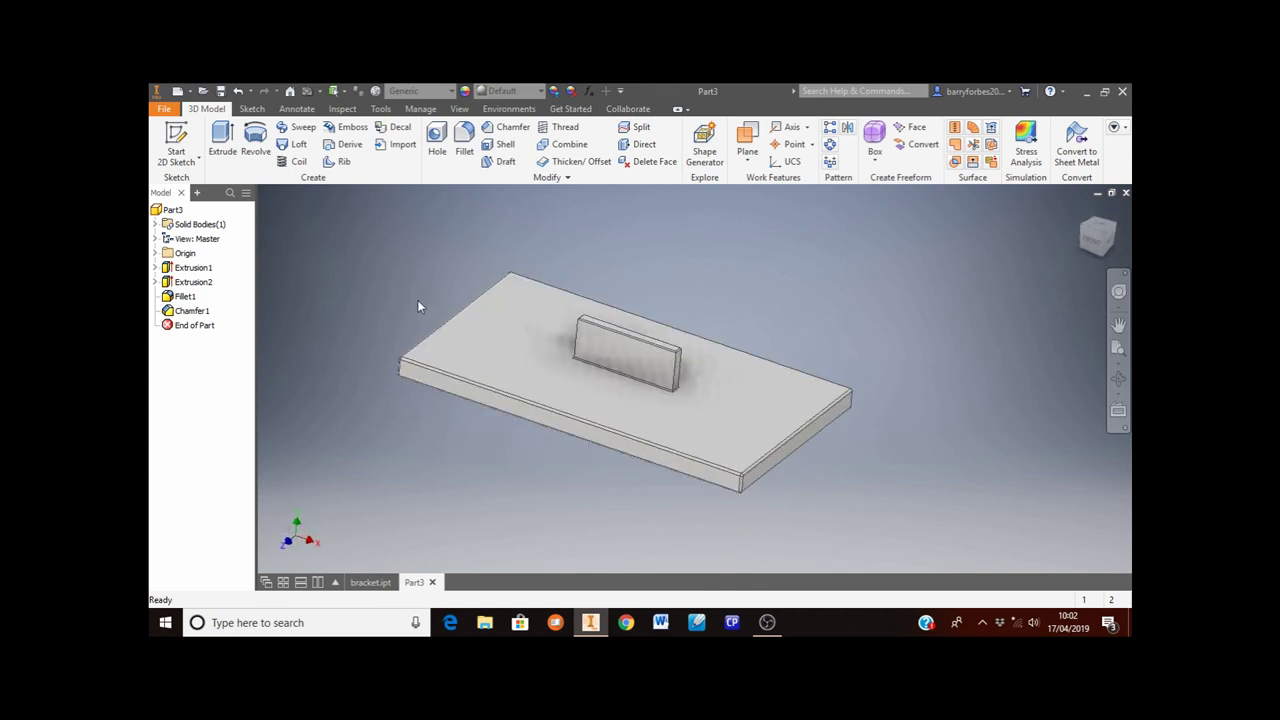
{"action": "left_click", "coordinate": [380, 108]}
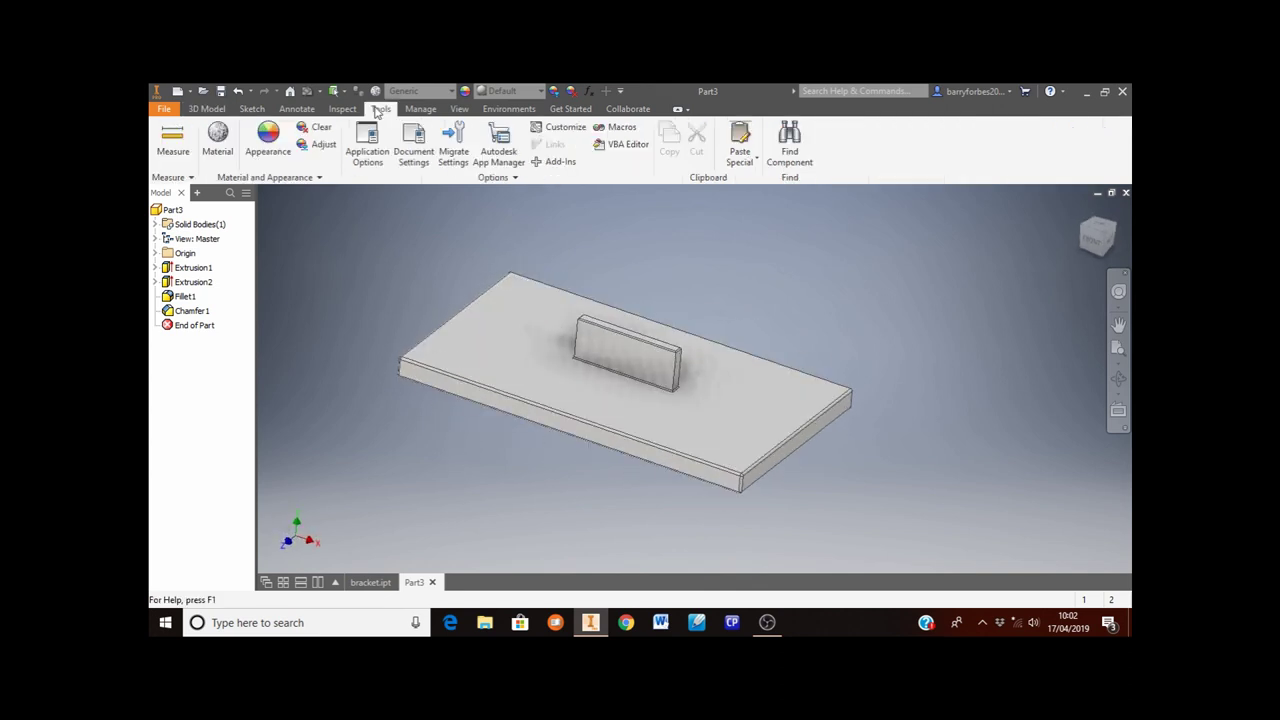
{"action": "left_click", "coordinate": [218, 140]}
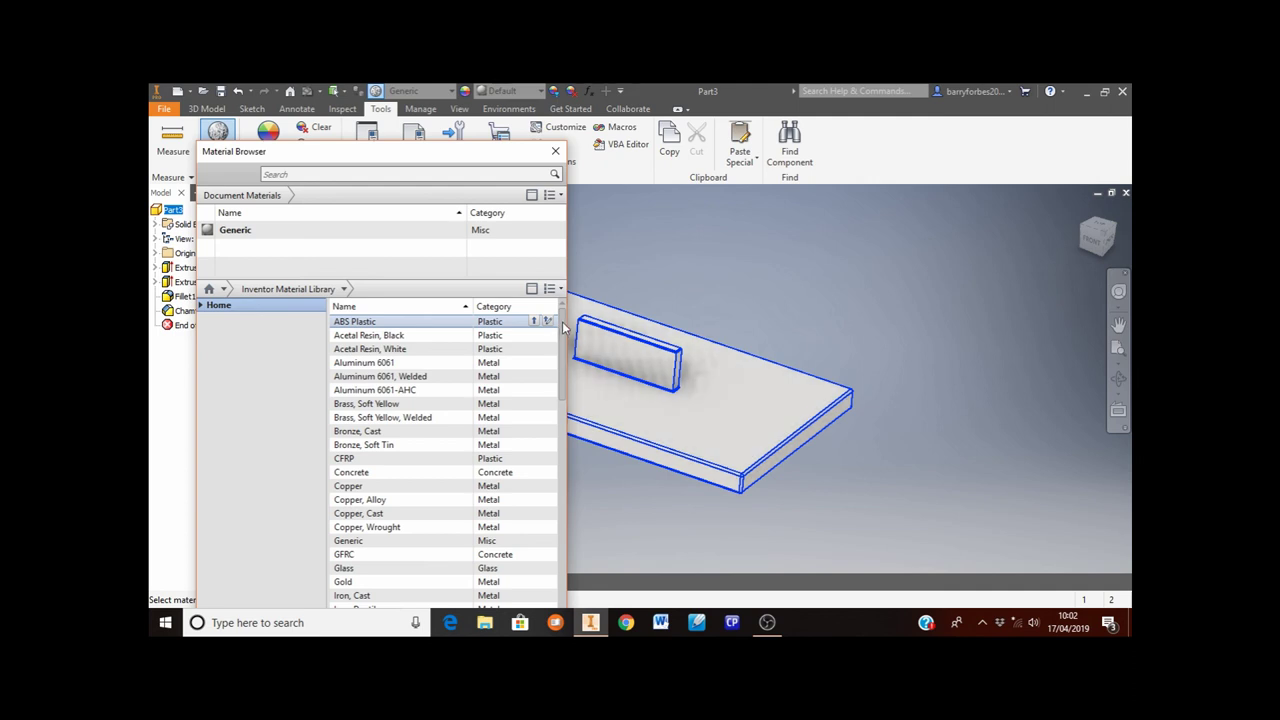
{"action": "left_click_drag", "start_coordinate": [563, 325], "coordinate": [579, 542]}
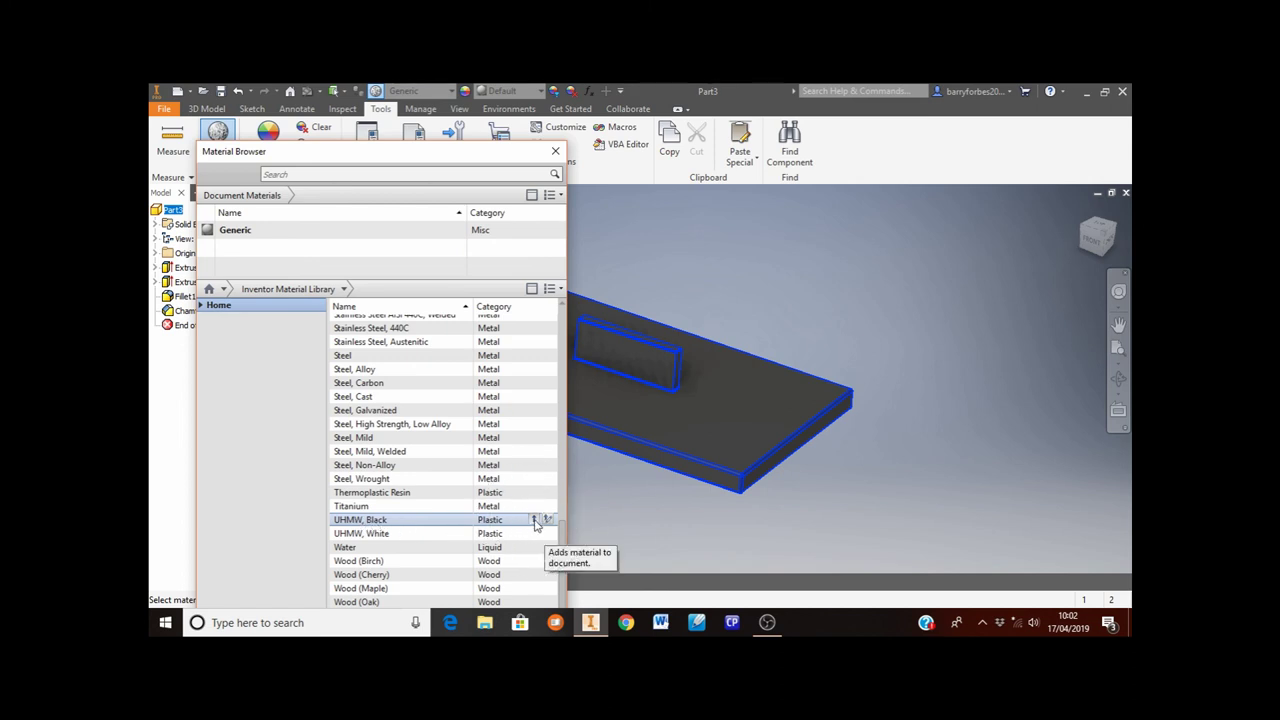
{"action": "left_click", "coordinate": [534, 520]}
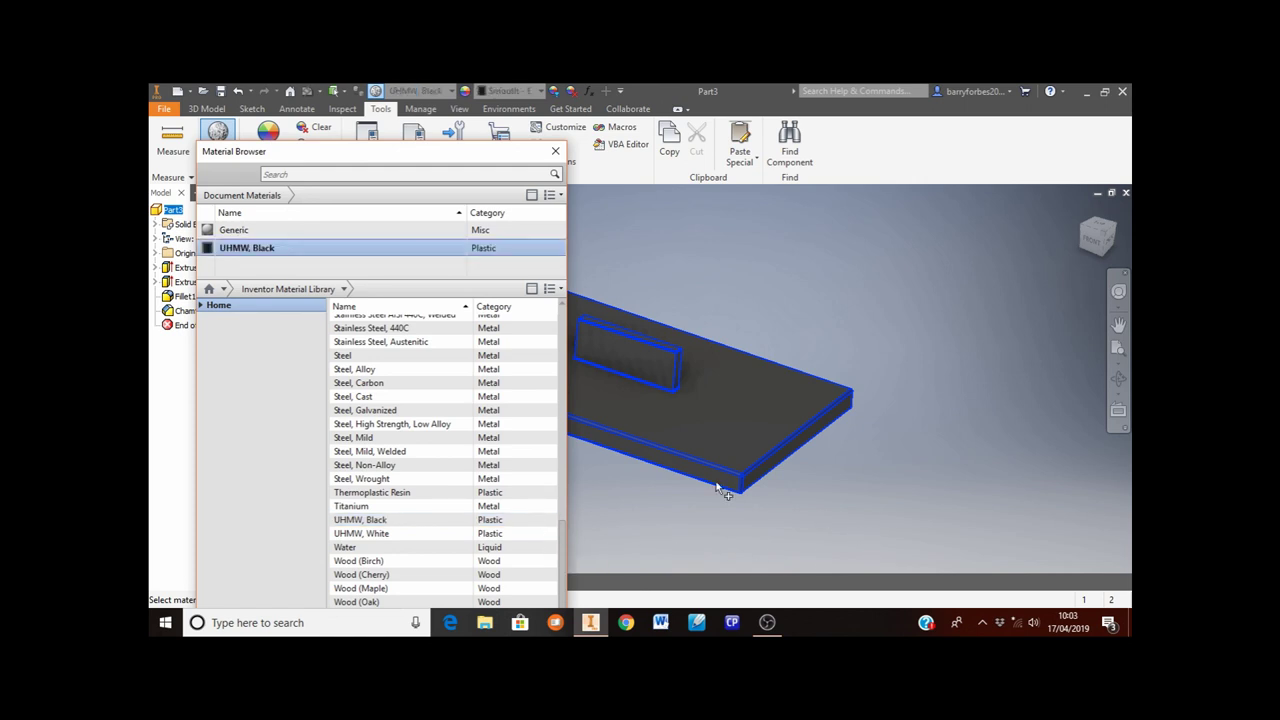
{"action": "left_click", "coordinate": [555, 151]}
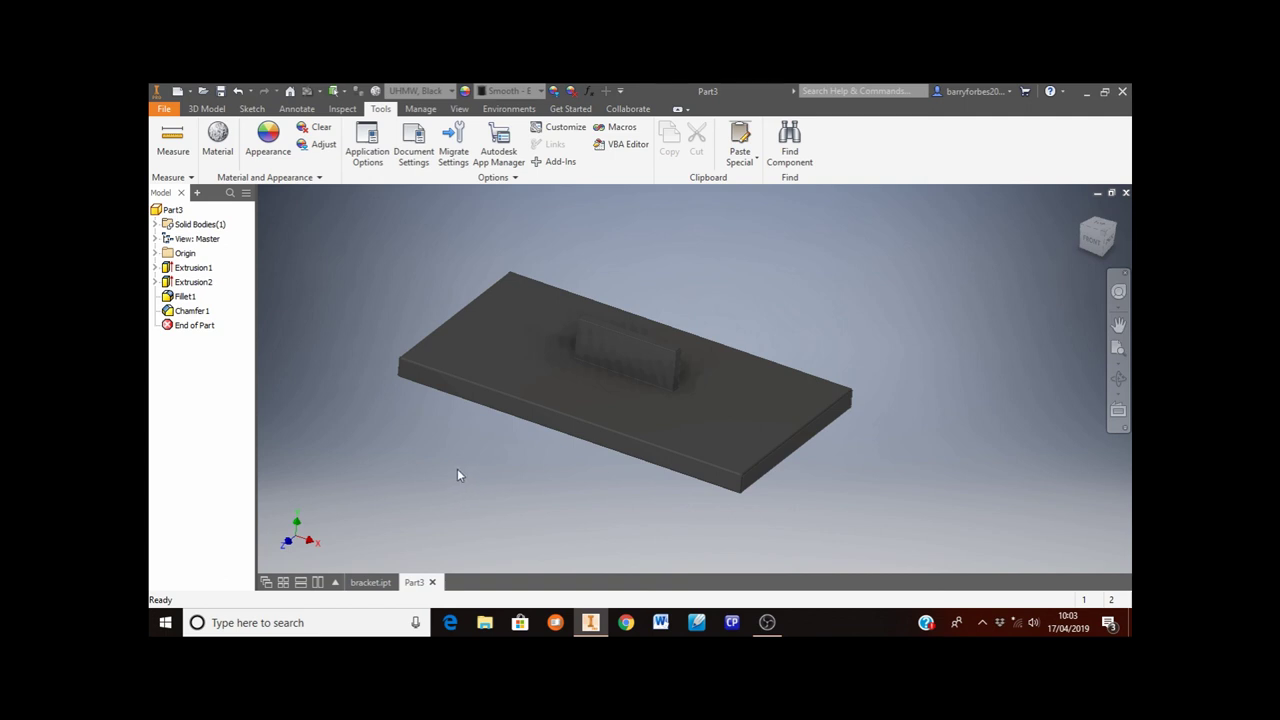
Open Save As for Part3 and expand the Save in folder list
{"action": "left_click", "coordinate": [164, 109]}
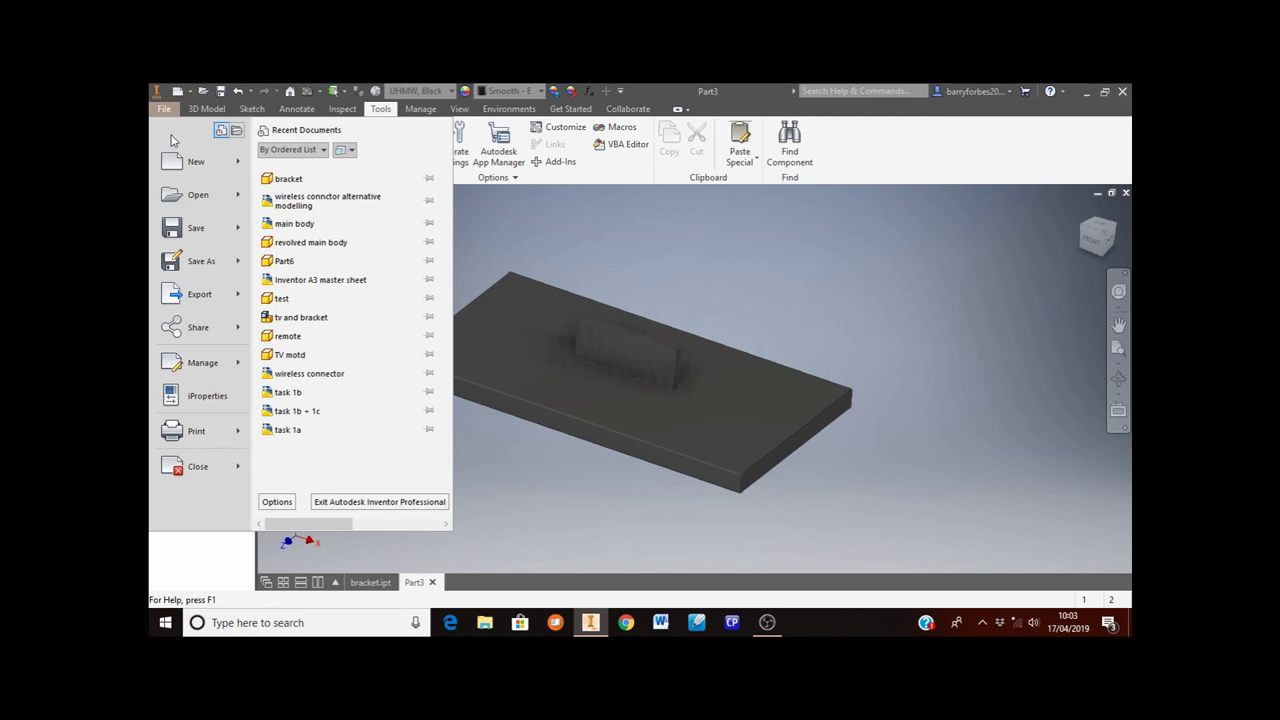
{"action": "left_click", "coordinate": [210, 270]}
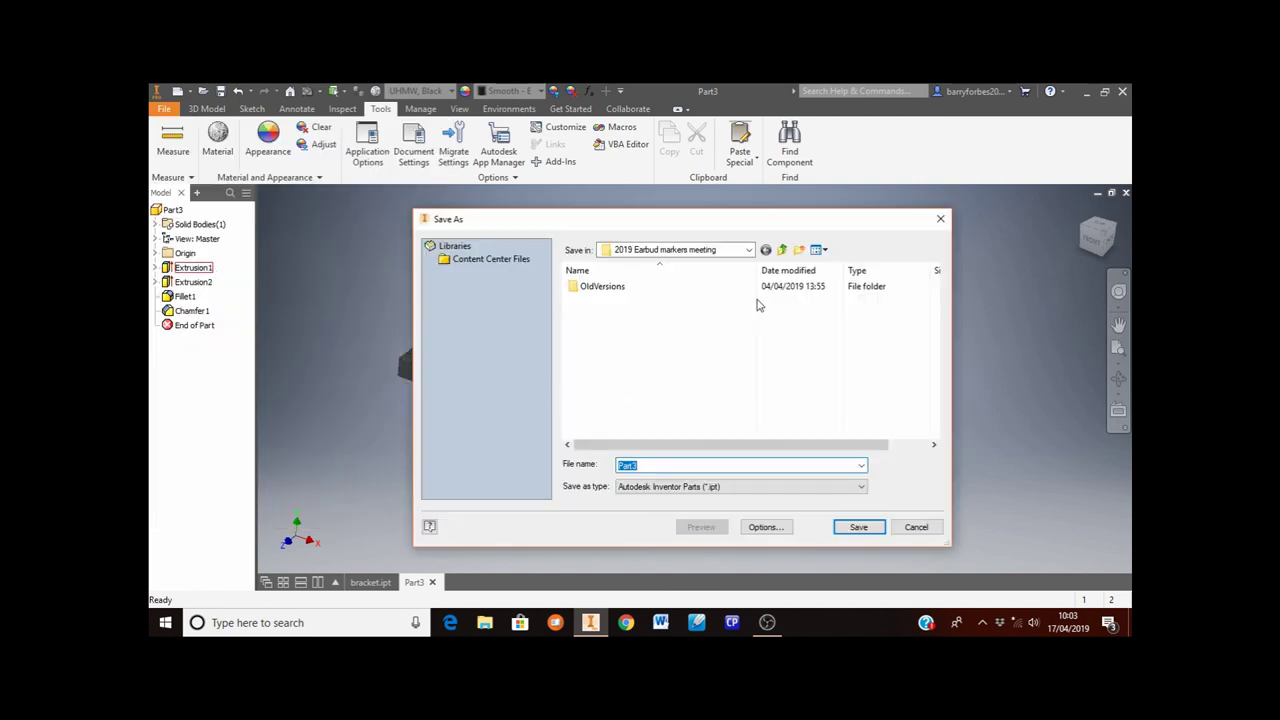
{"action": "left_click", "coordinate": [749, 250]}
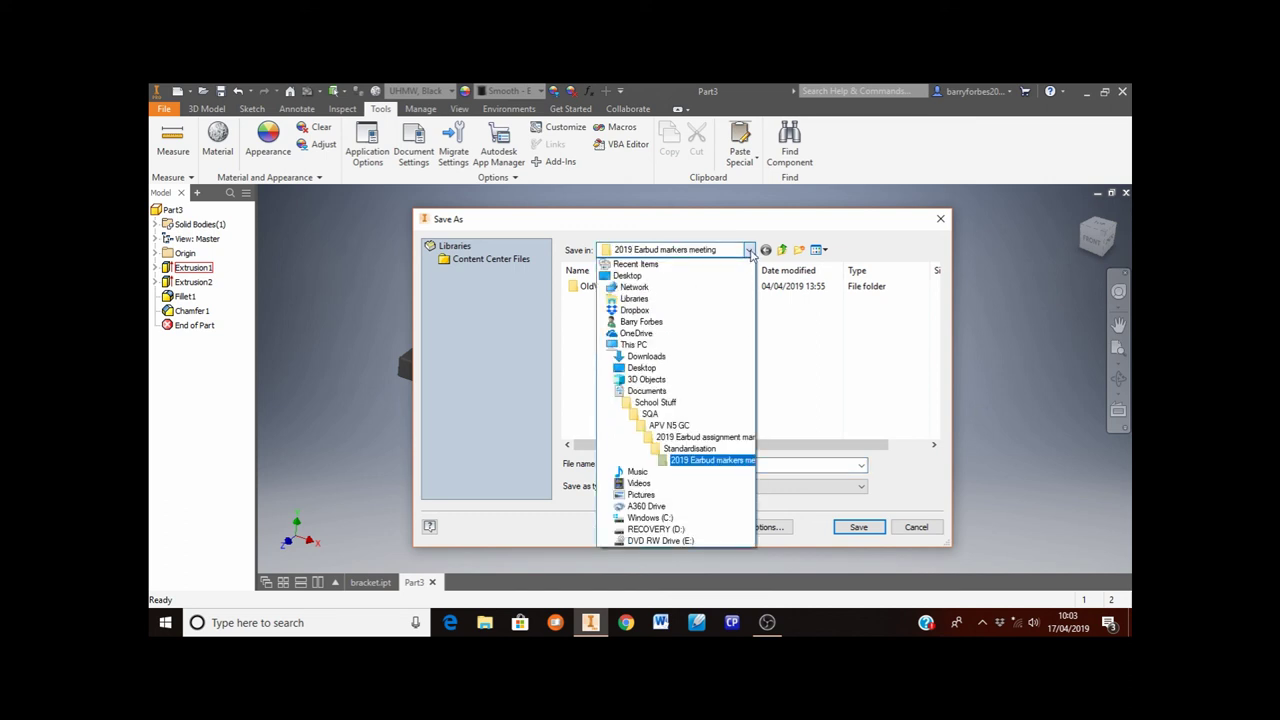